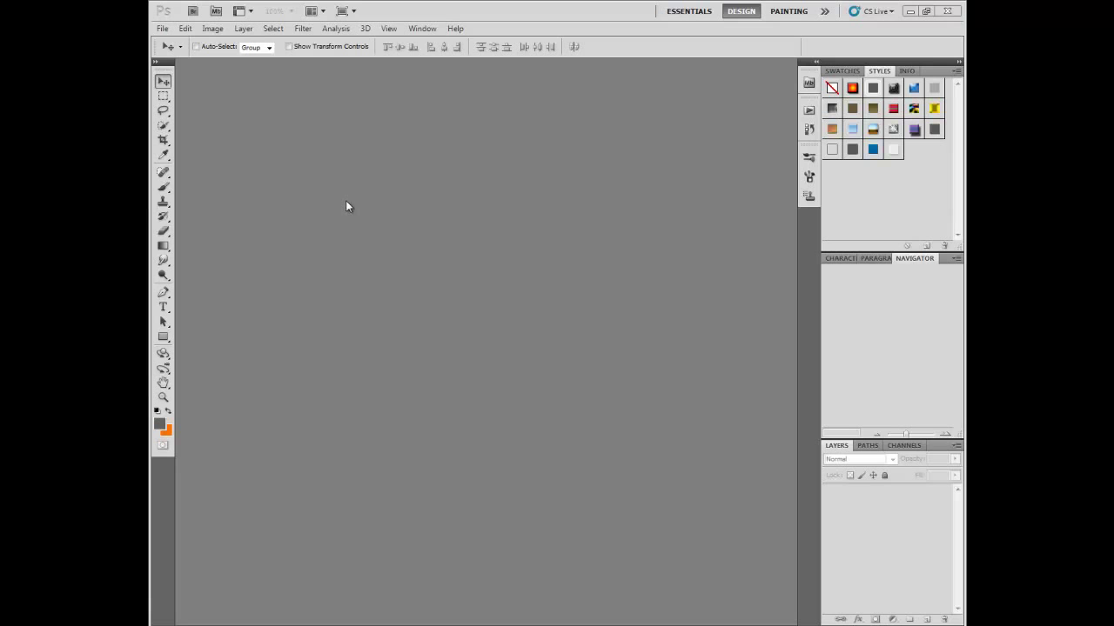
Step: Create a 2500 × 2500 px, 72 ppi grayscale document with a transparent background
click(162, 27)
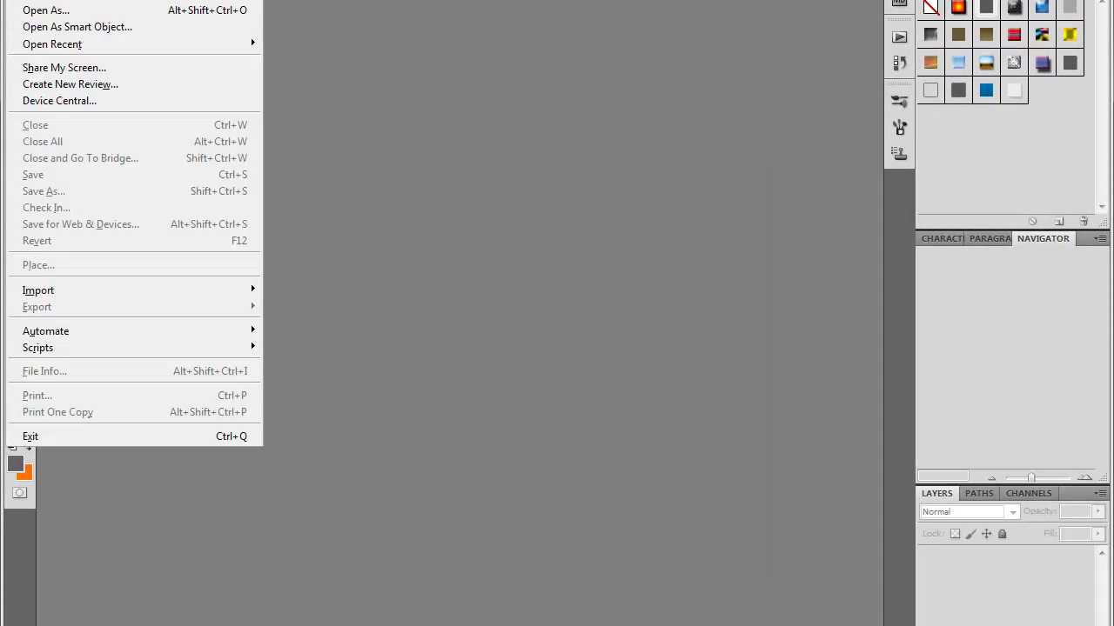
key(ctrl+n)
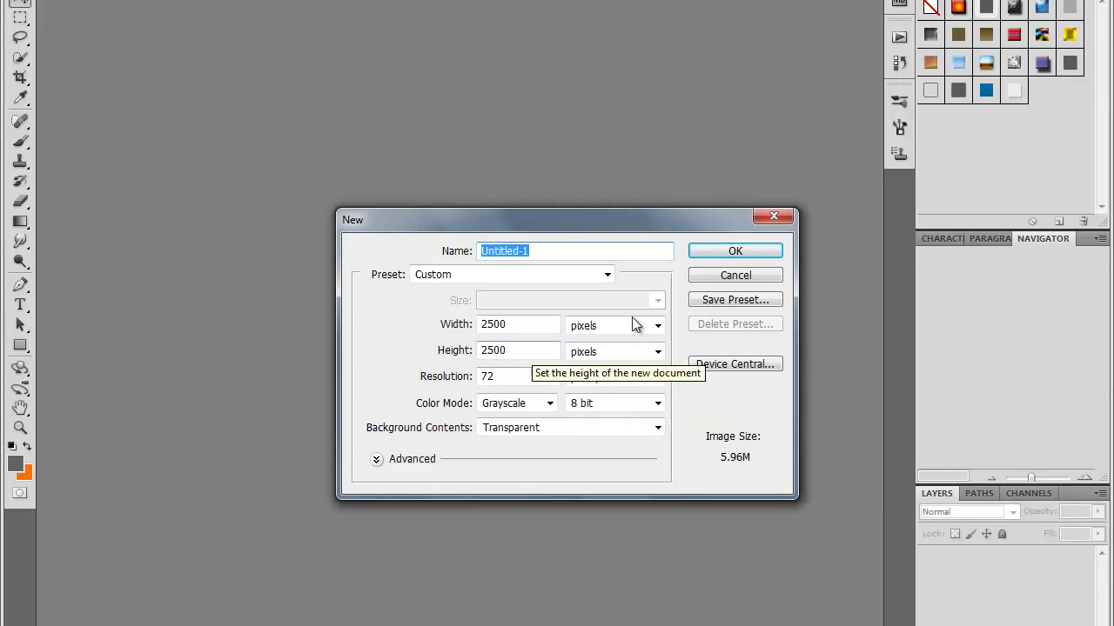
click(751, 251)
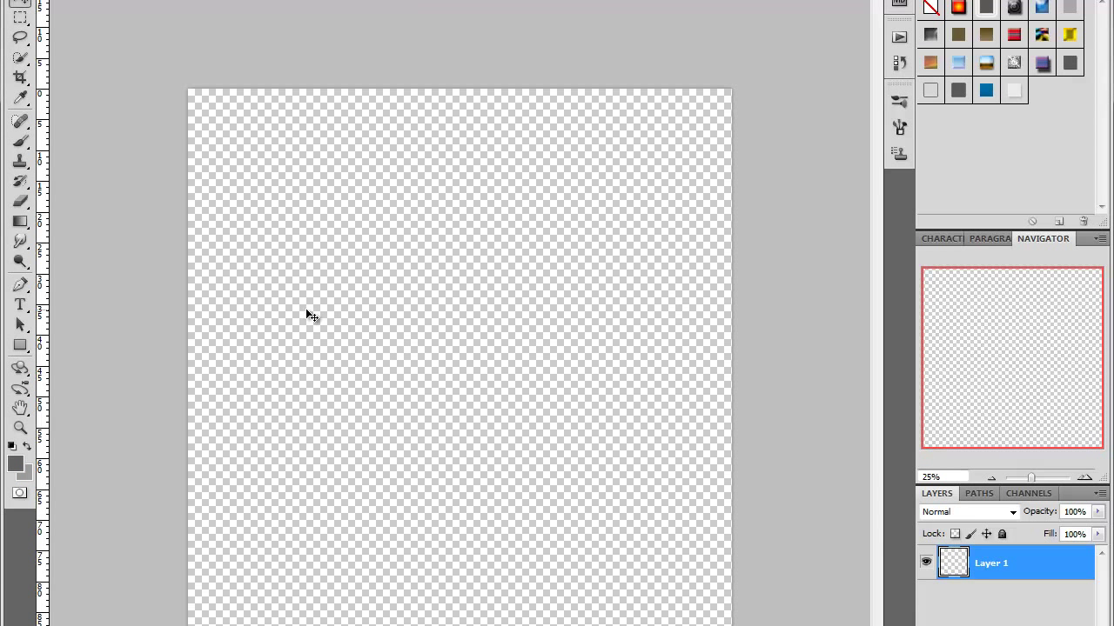
Step: Fill Layer 1 with white
key(i)
key(shift+F5)
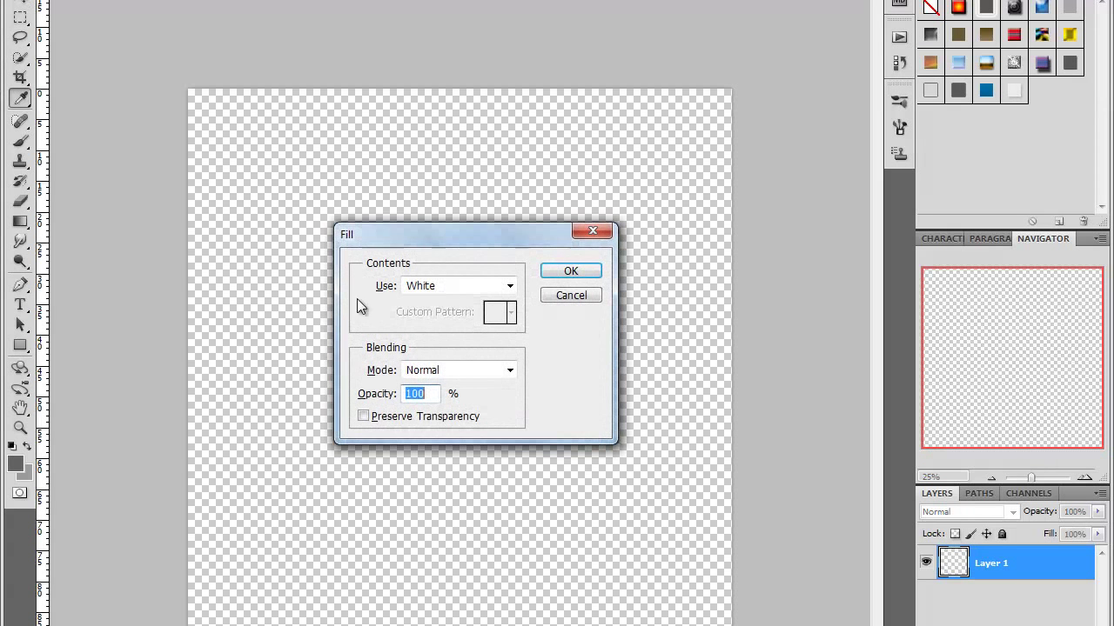
click(570, 272)
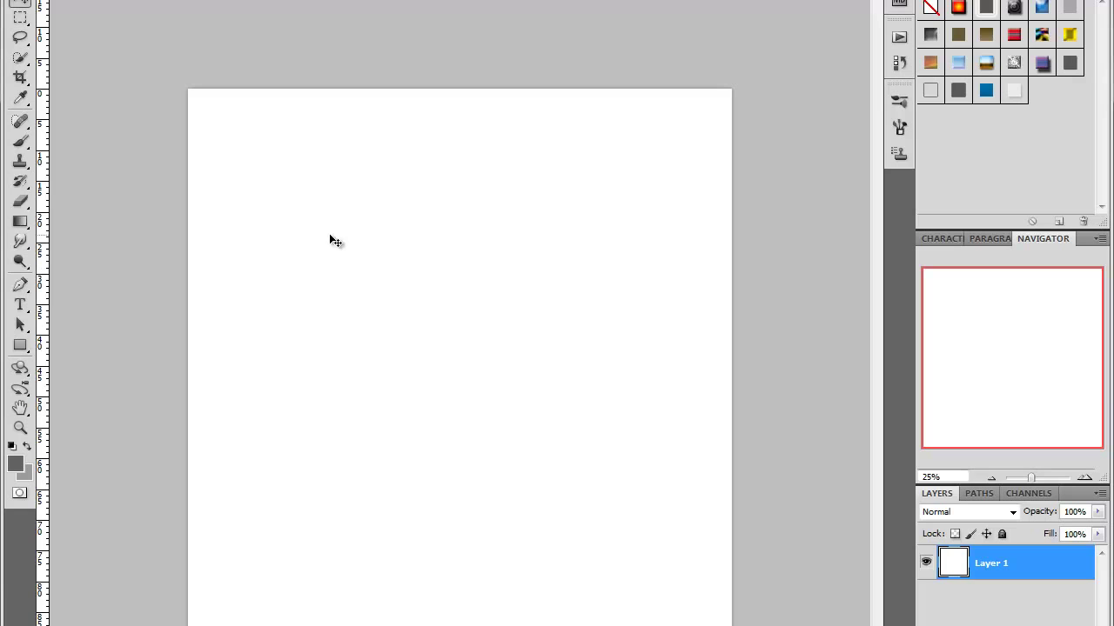
Step: Add a new empty Layer 2 above Layer 1
key(p)
key(t)
key(v)
key(p)
key(ctrl+shift+alt+n)
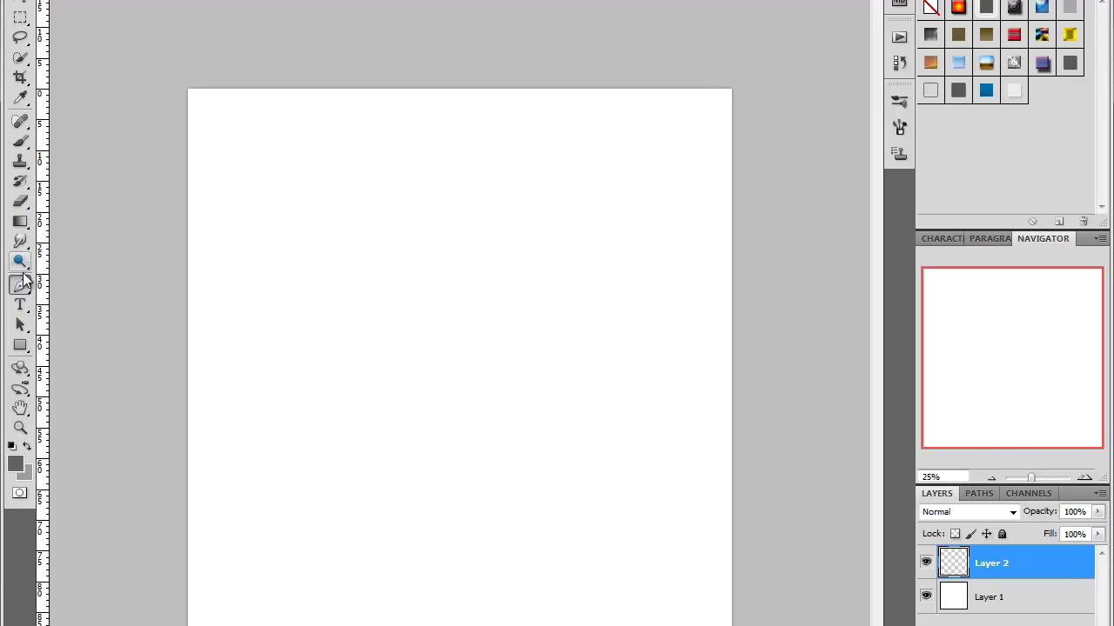
Step: With the standard Pen Tool chosen, rename Layer 2 to 'Brush'
click(20, 284)
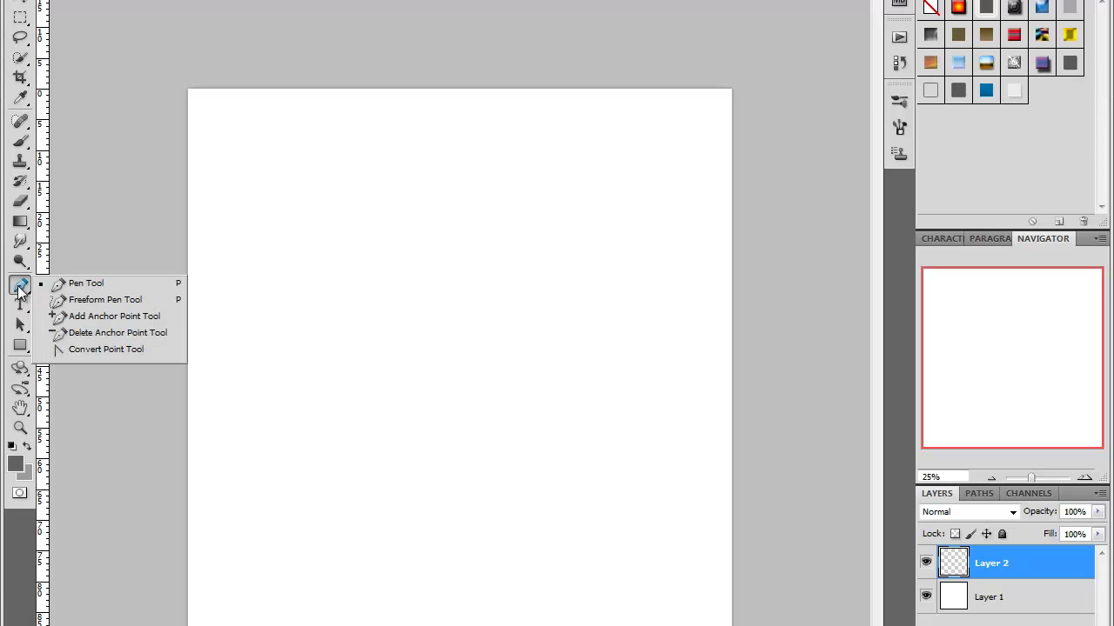
click(89, 288)
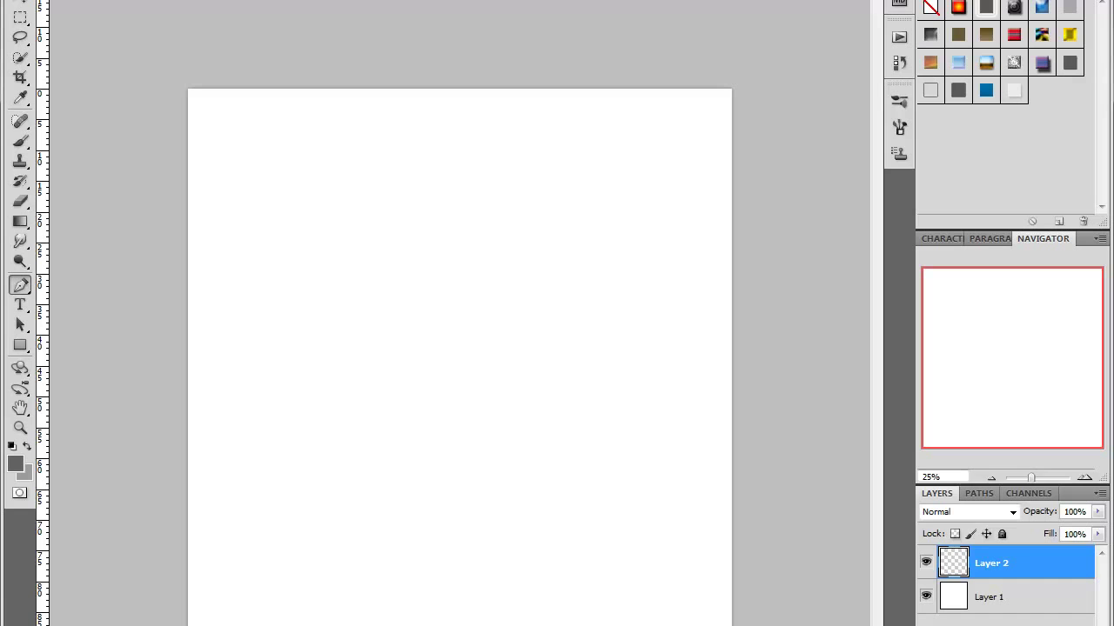
double_click(991, 565)
text(Brush)
key(Return)
Step: Draw a tall triangular path whose slanted edge extends past the canvas bottom
click(377, 333)
click(131, 579)
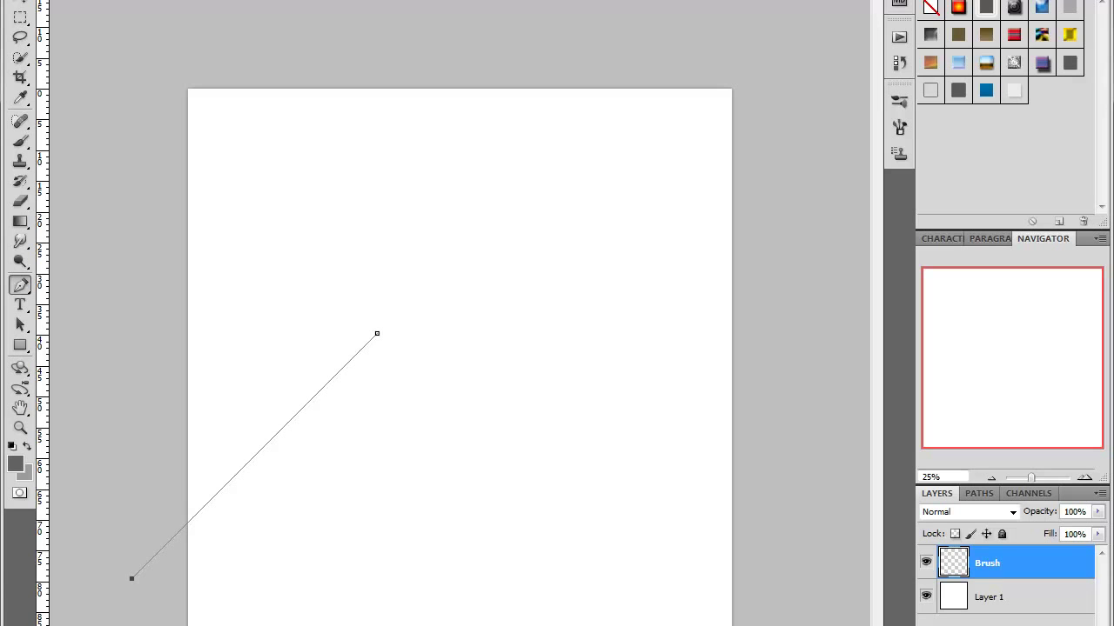
mouse_move(132, 581)
mouse_down()
mouse_move(187, 625)
mouse_move(232, 625)
mouse_move(174, 625)
mouse_move(187, 625)
mouse_up()
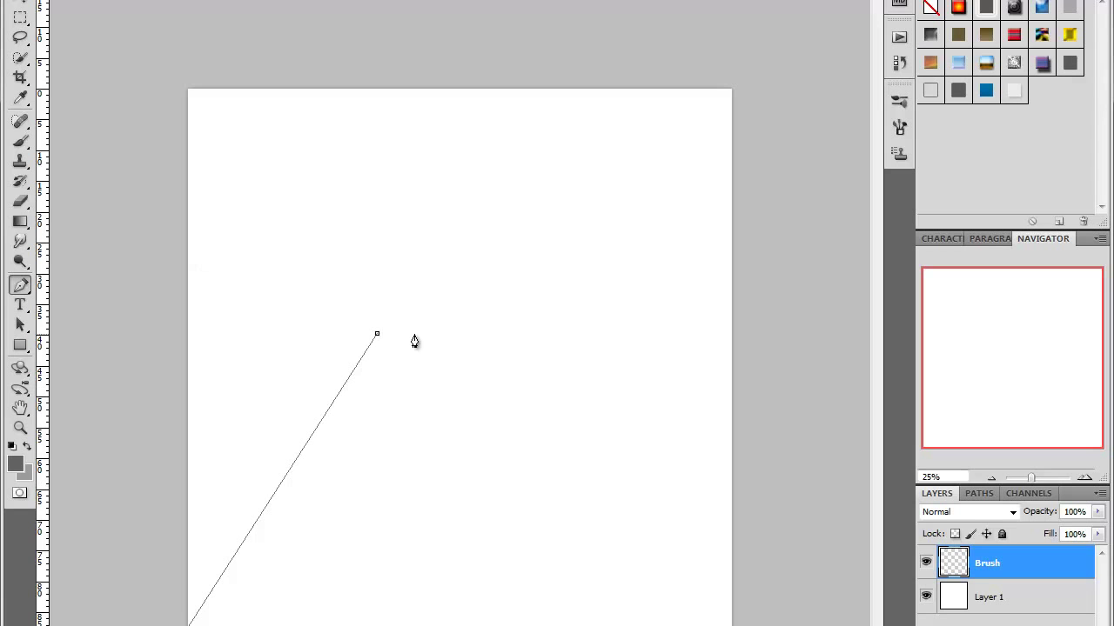
click(377, 335)
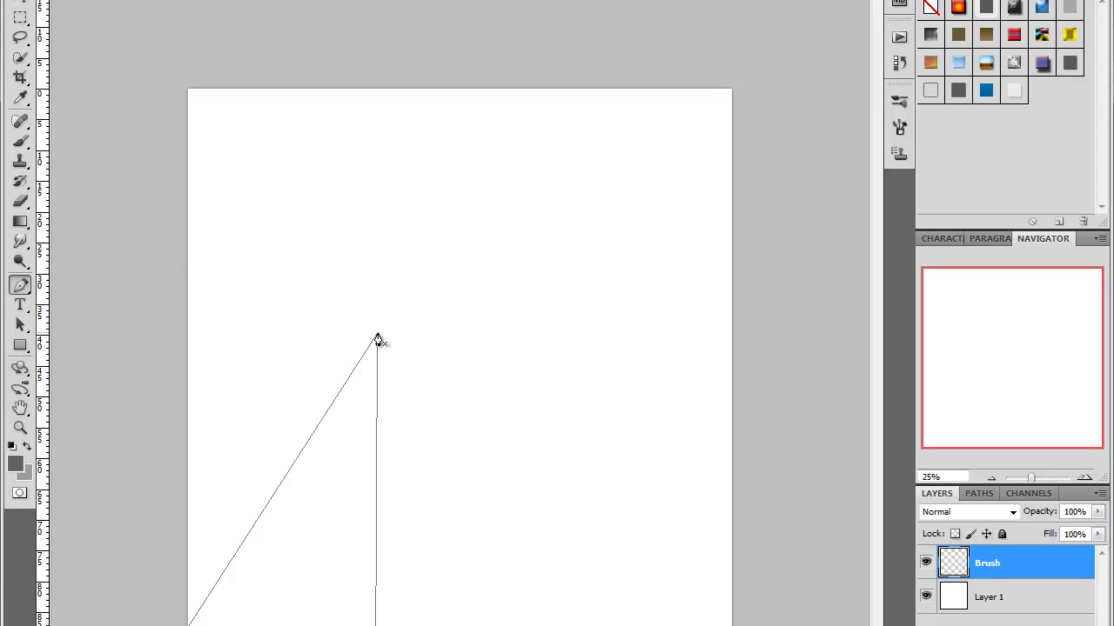
Step: Convert the triangle path into a selection with no feathering
right_click(300, 550)
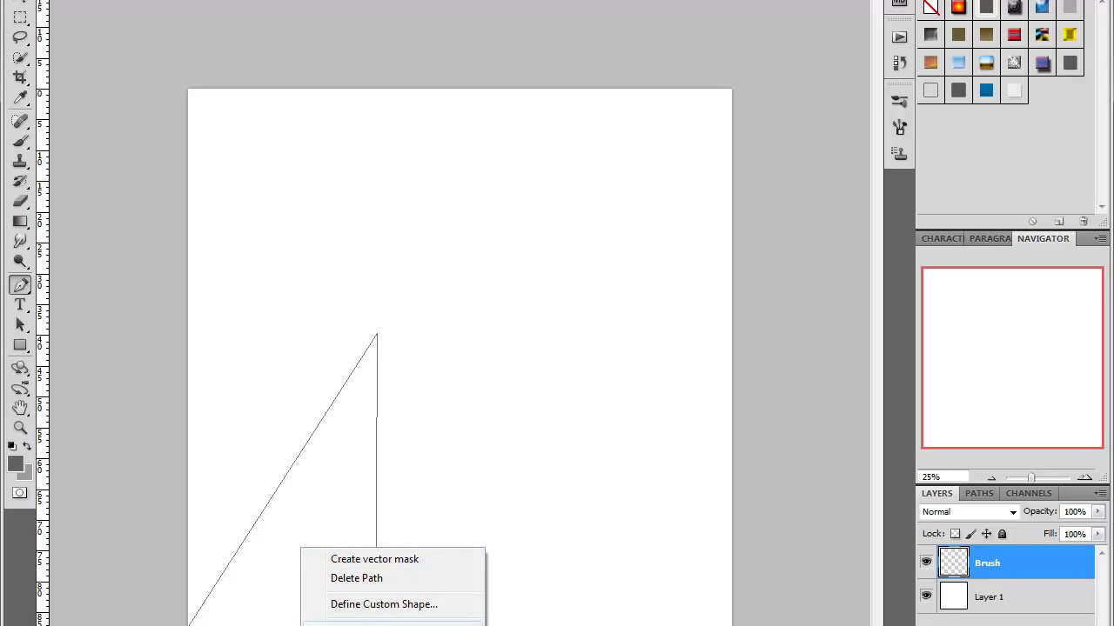
click(441, 624)
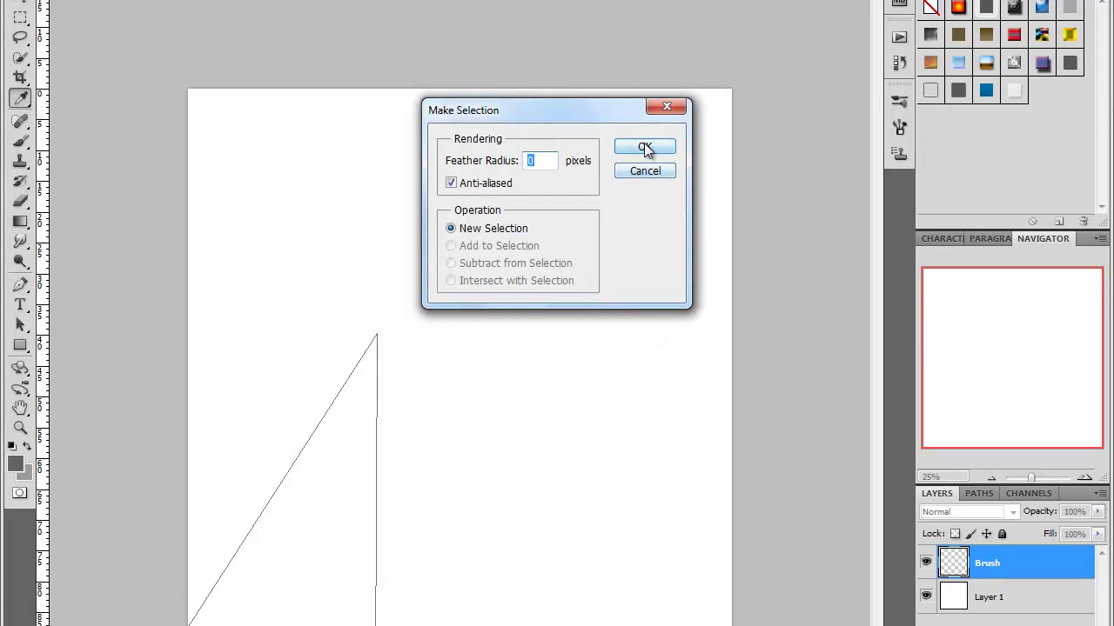
click(645, 148)
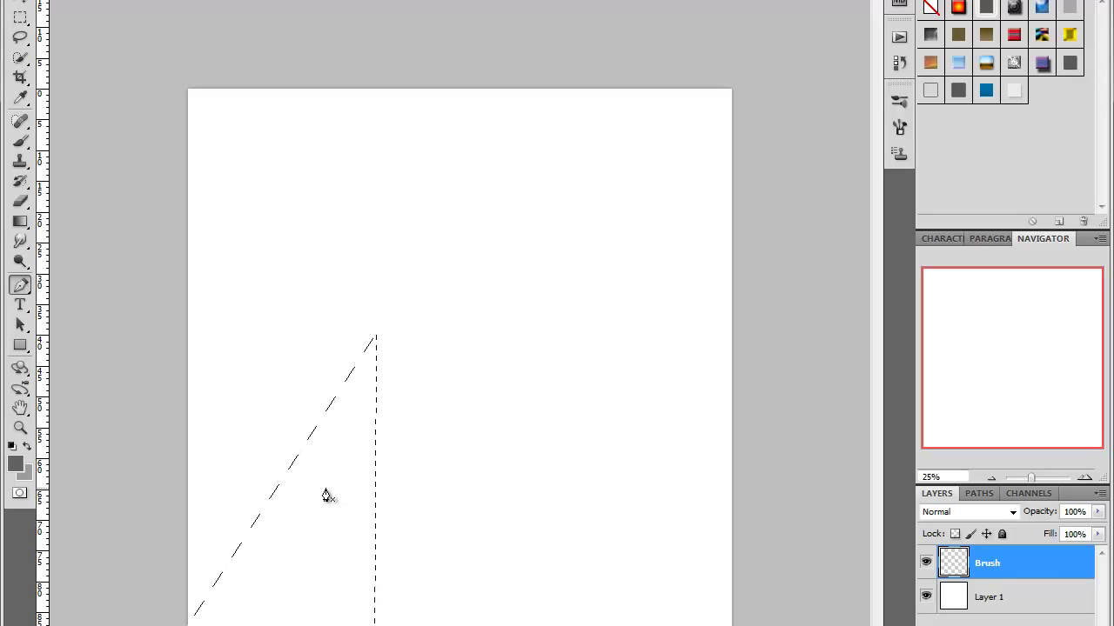
Step: Fill the triangle selection with black at 100% opacity
key(shift+F5)
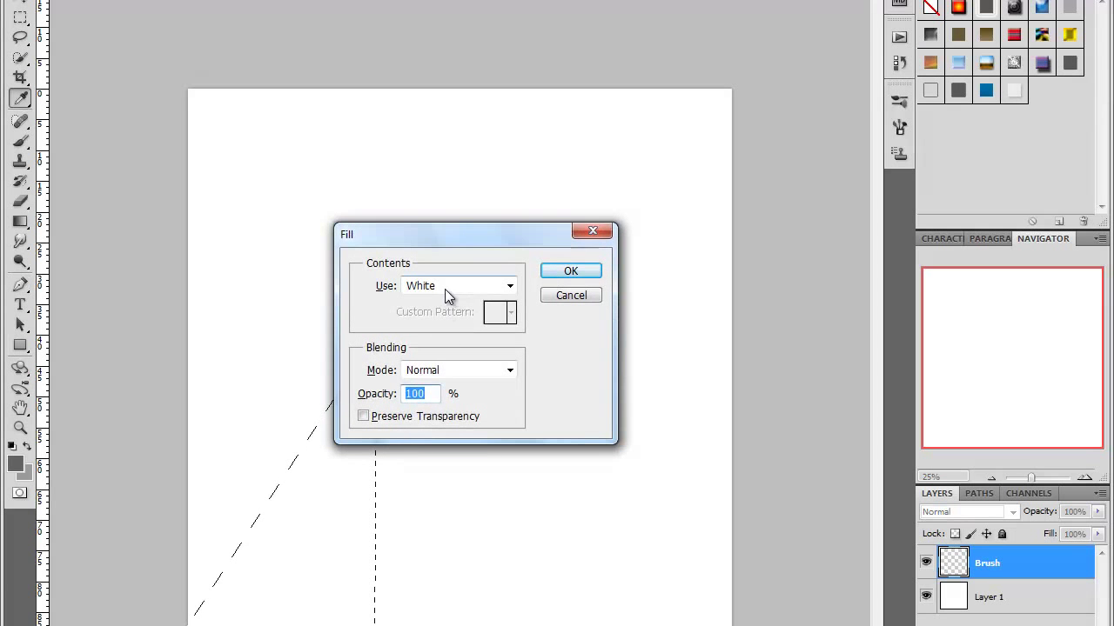
click(445, 289)
click(439, 413)
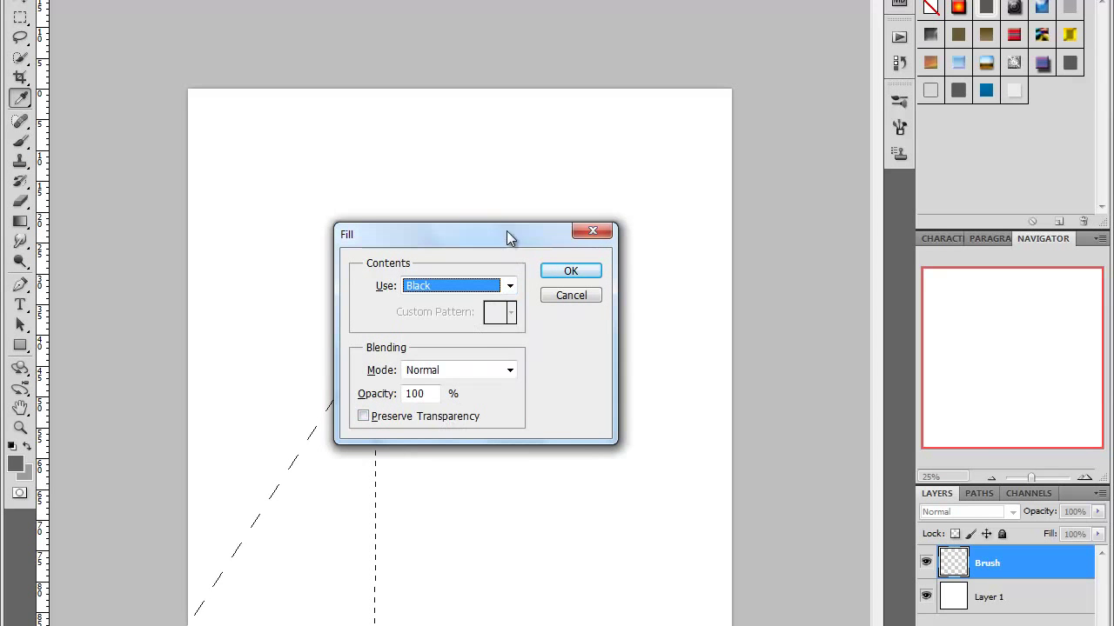
drag(509, 238, 687, 242)
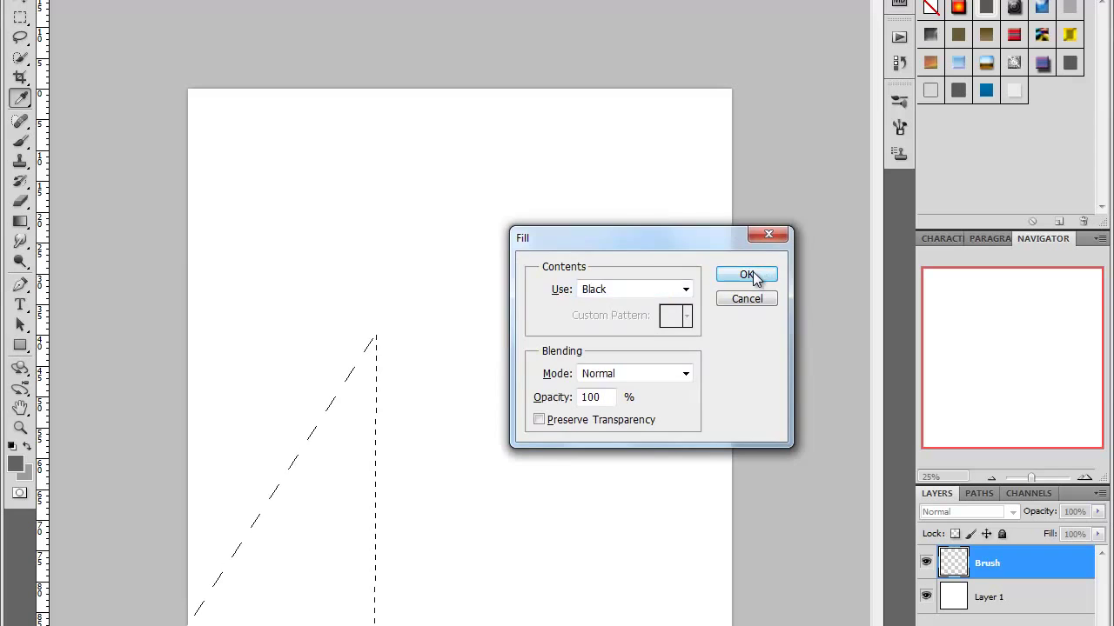
click(746, 275)
key(p)
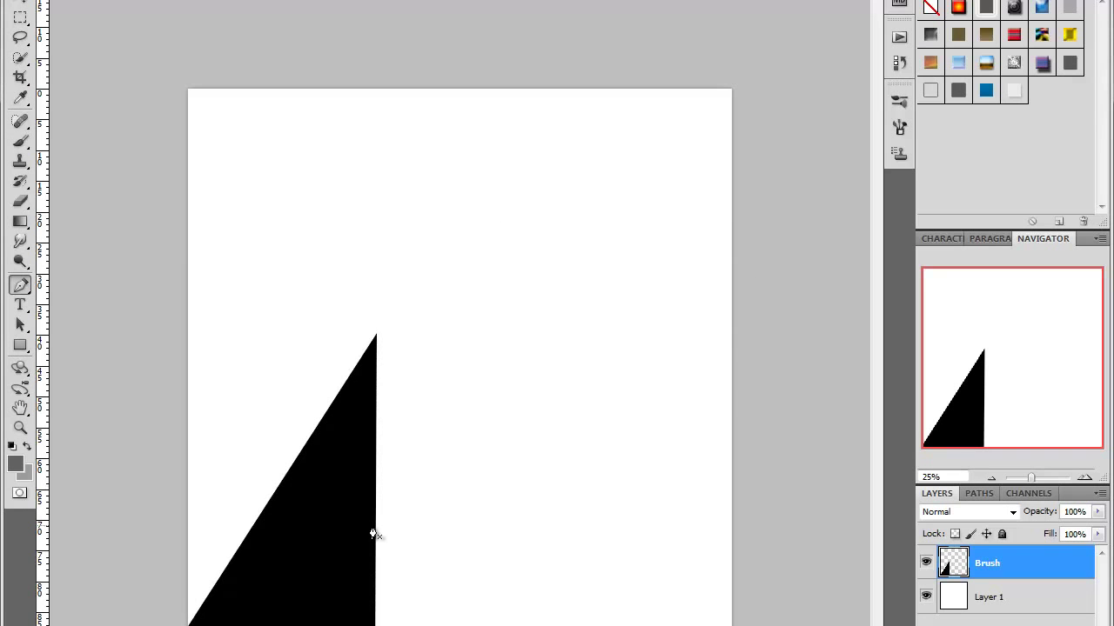
Step: Duplicate the triangle onto a Brush copy layer and slide it back over the original
key(v)
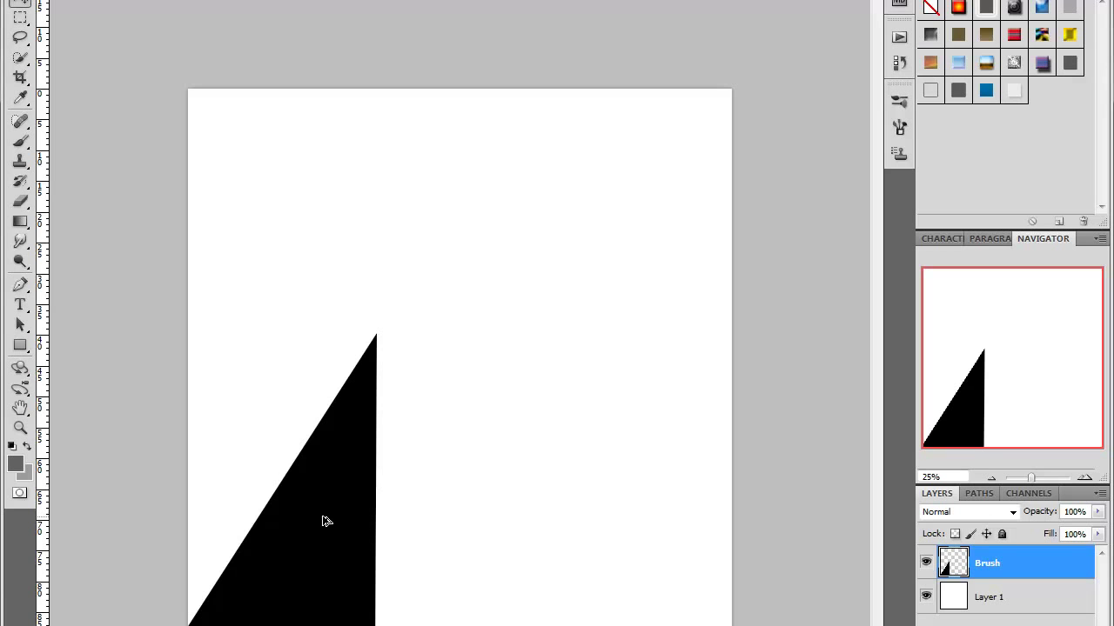
drag(329, 530, 560, 535)
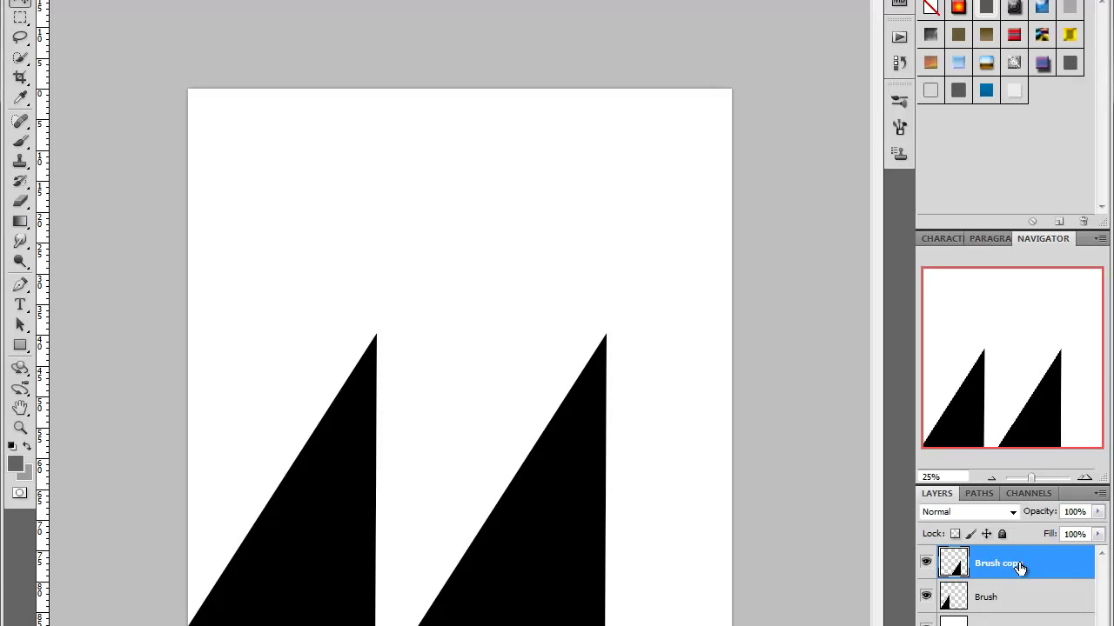
mouse_move(567, 557)
mouse_down()
mouse_move(520, 574)
mouse_move(365, 542)
mouse_move(177, 415)
mouse_move(191, 355)
mouse_up()
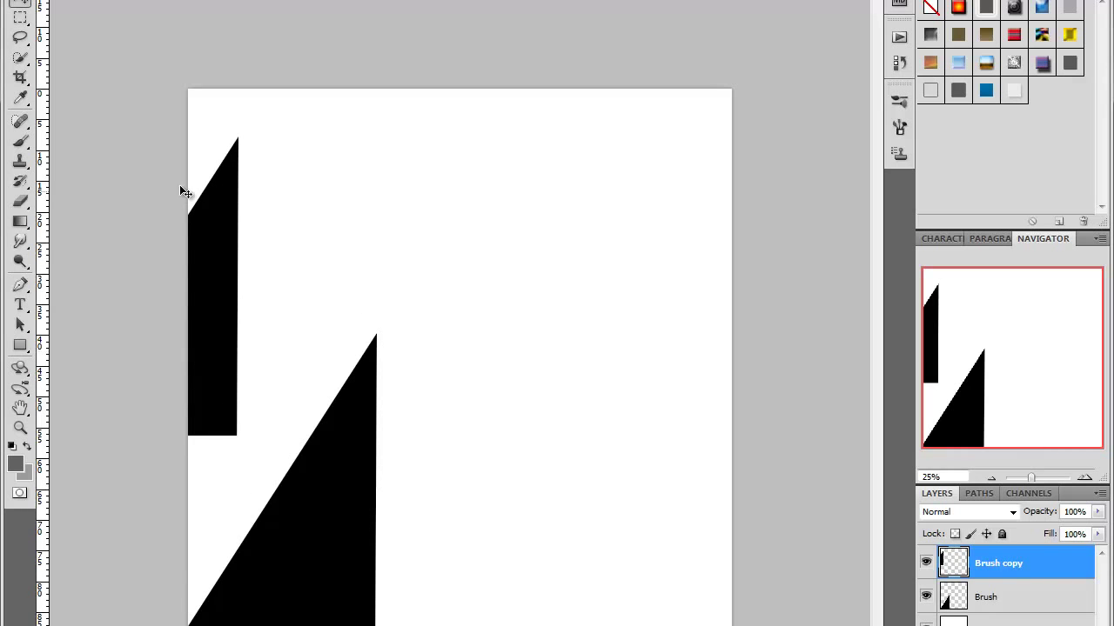
Step: Rotate the copy clockwise so its apex meets the original triangle's tip
key(ctrl+t)
mouse_move(162, 104)
mouse_down()
mouse_move(365, 161)
mouse_move(465, 241)
mouse_move(452, 204)
mouse_move(272, 113)
mouse_move(219, 164)
mouse_move(206, 194)
mouse_move(270, 201)
mouse_up()
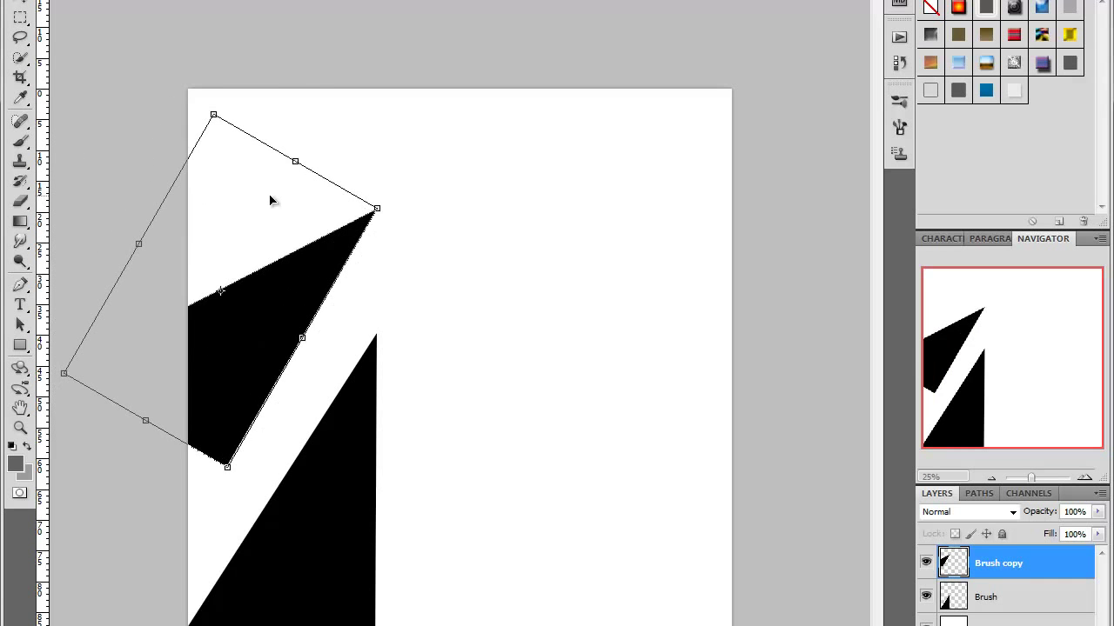
mouse_move(308, 87)
mouse_down()
mouse_move(368, 131)
mouse_move(251, 65)
mouse_move(322, 92)
mouse_move(418, 199)
mouse_move(378, 174)
mouse_up()
drag(294, 258, 288, 269)
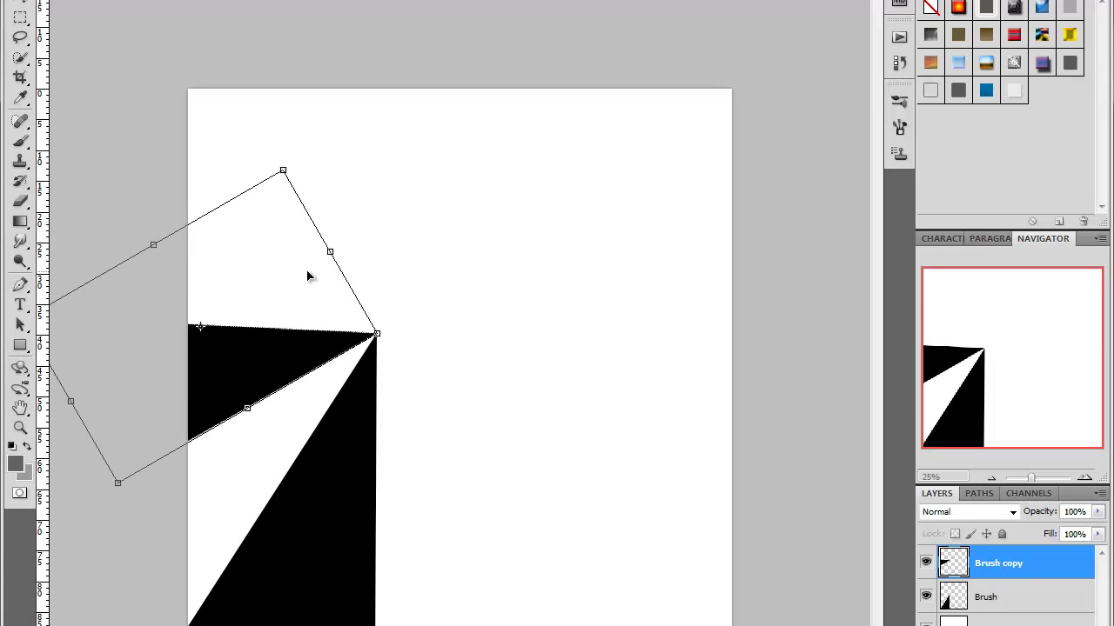
key(Return)
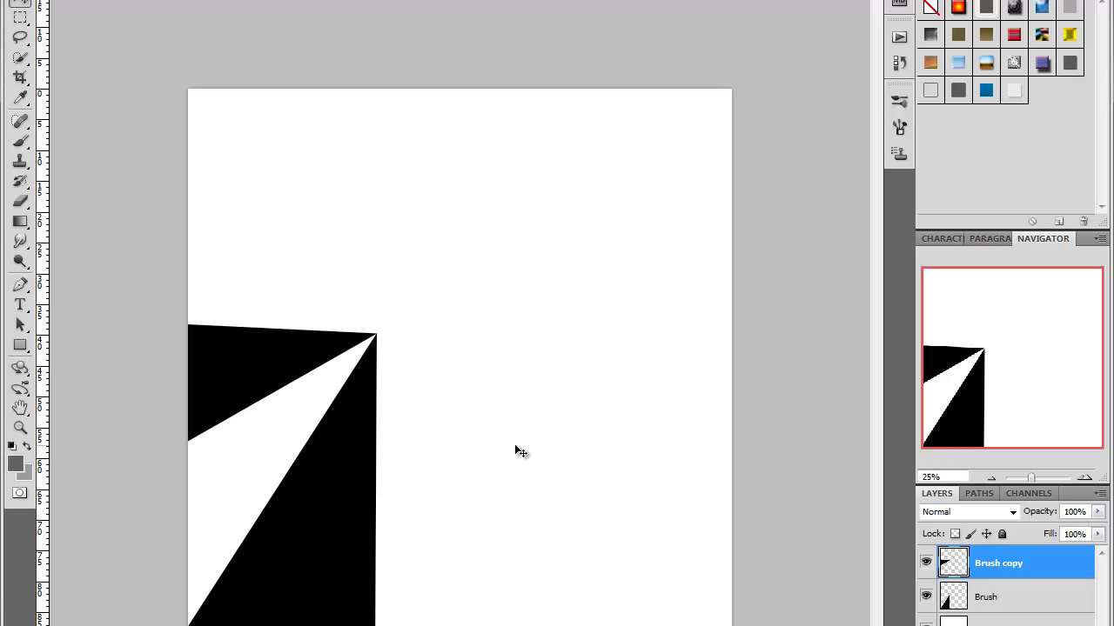
Step: Undo the last change, inspect the shared apex at 100%, then zoom out to 25%
key(ctrl+z)
key(ctrl+z)
click(1085, 477)
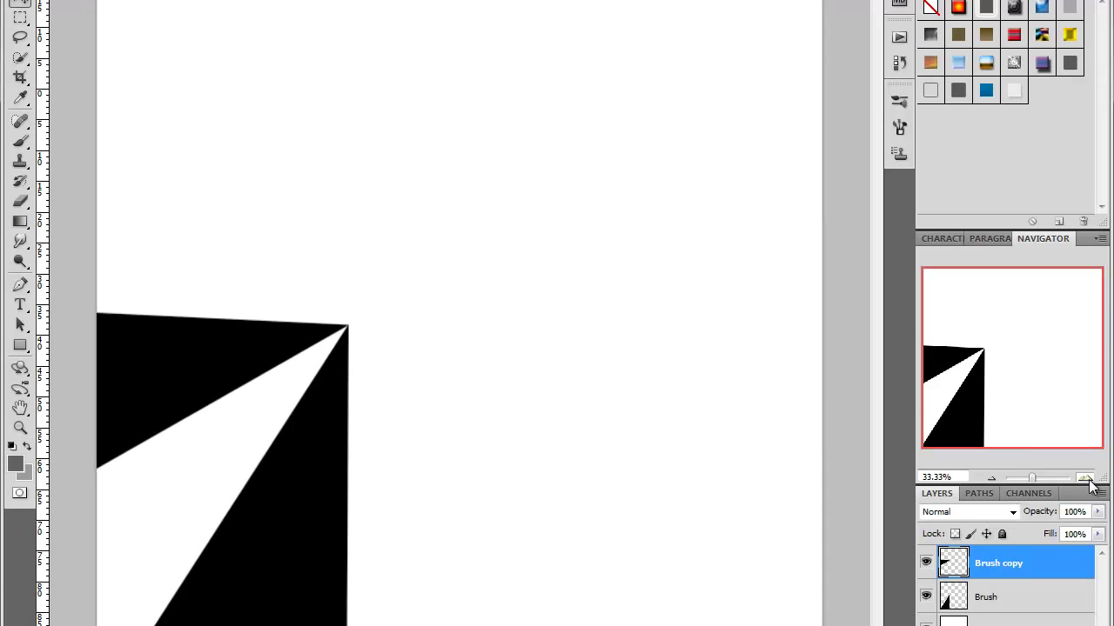
click(1086, 478)
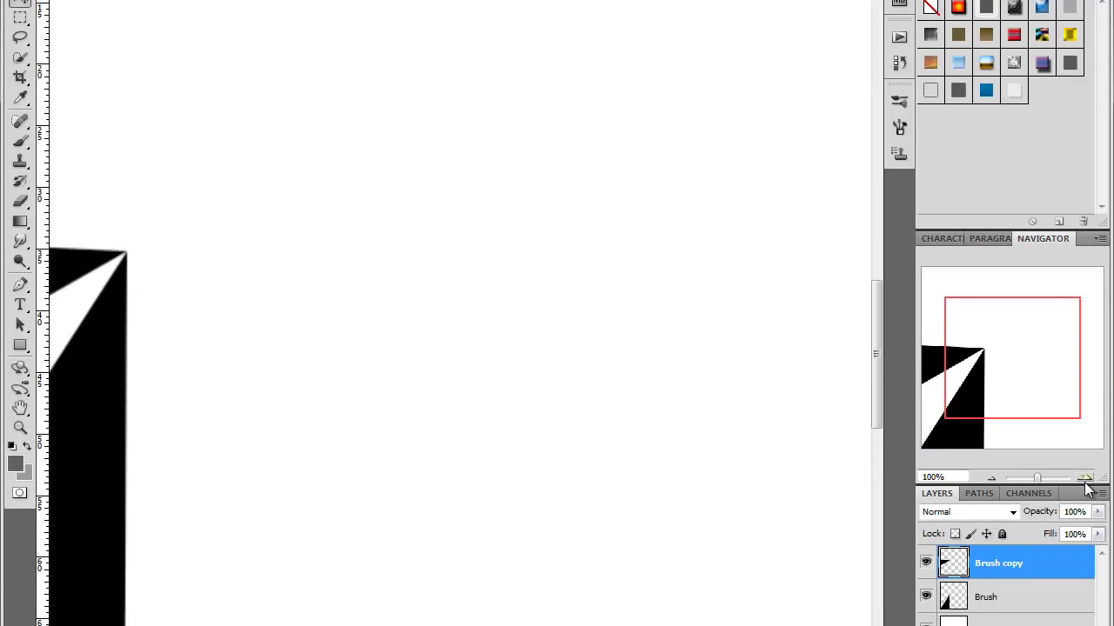
drag(1012, 358, 970, 358)
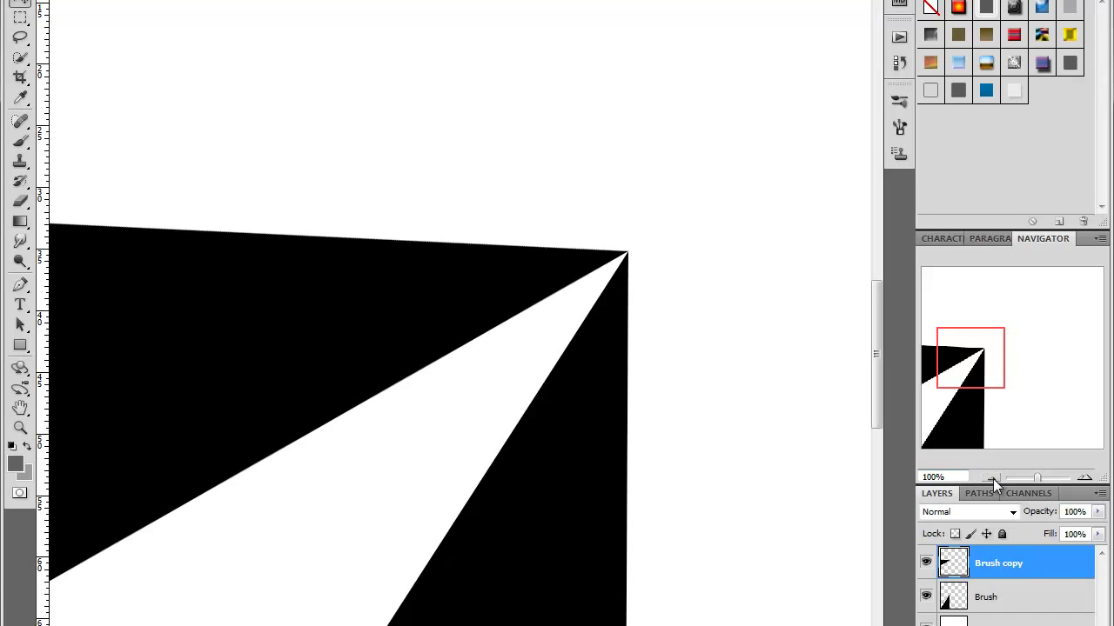
click(991, 478)
click(993, 479)
click(992, 478)
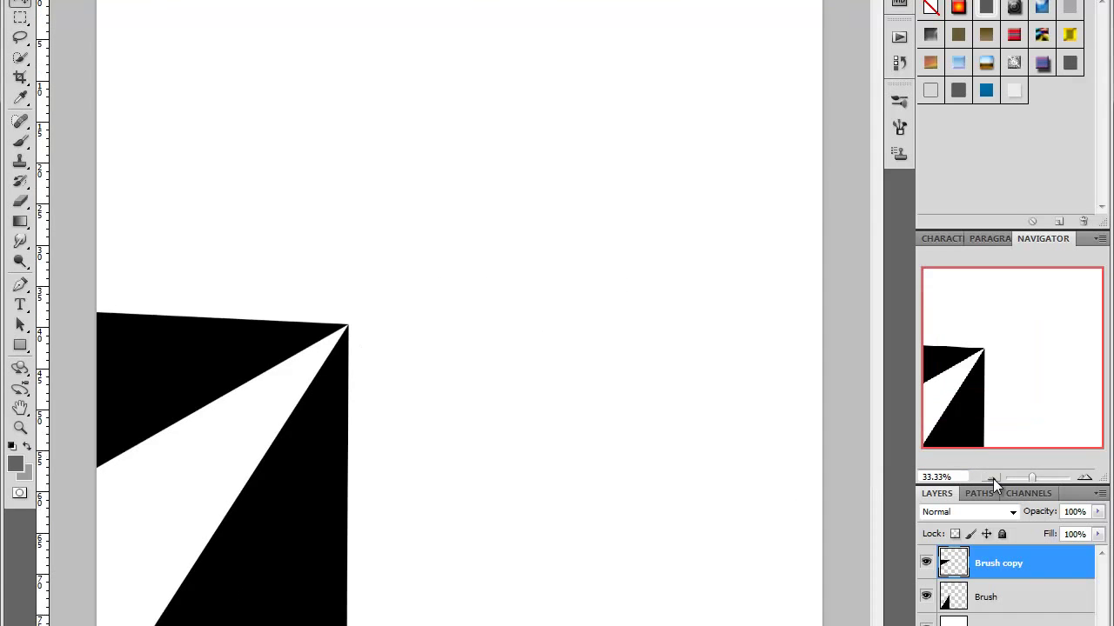
click(993, 478)
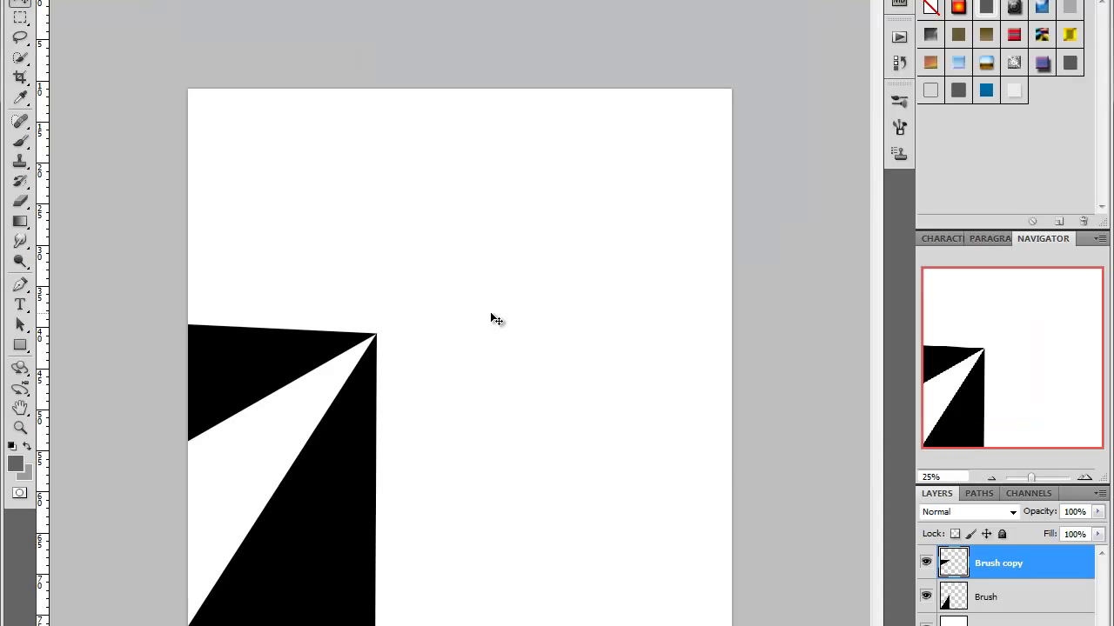
Step: Duplicate the wedge to a Brush copy 2 layer and rotate it upward, tip at the shared apex
drag(258, 370, 266, 207)
key(ctrl+j)
key(ctrl+t)
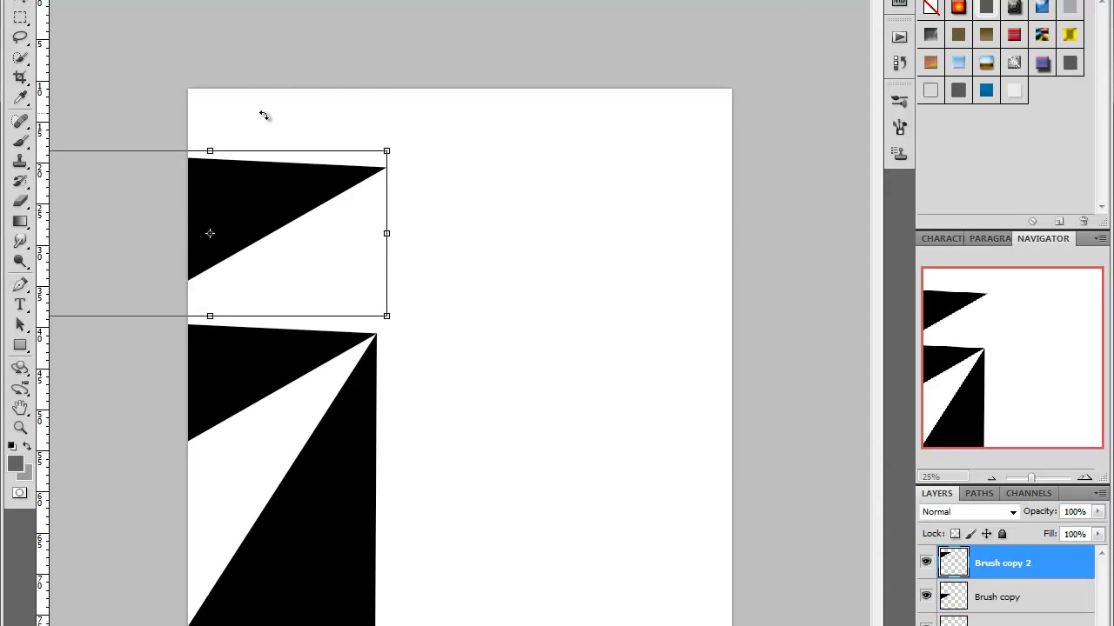
drag(257, 97, 368, 107)
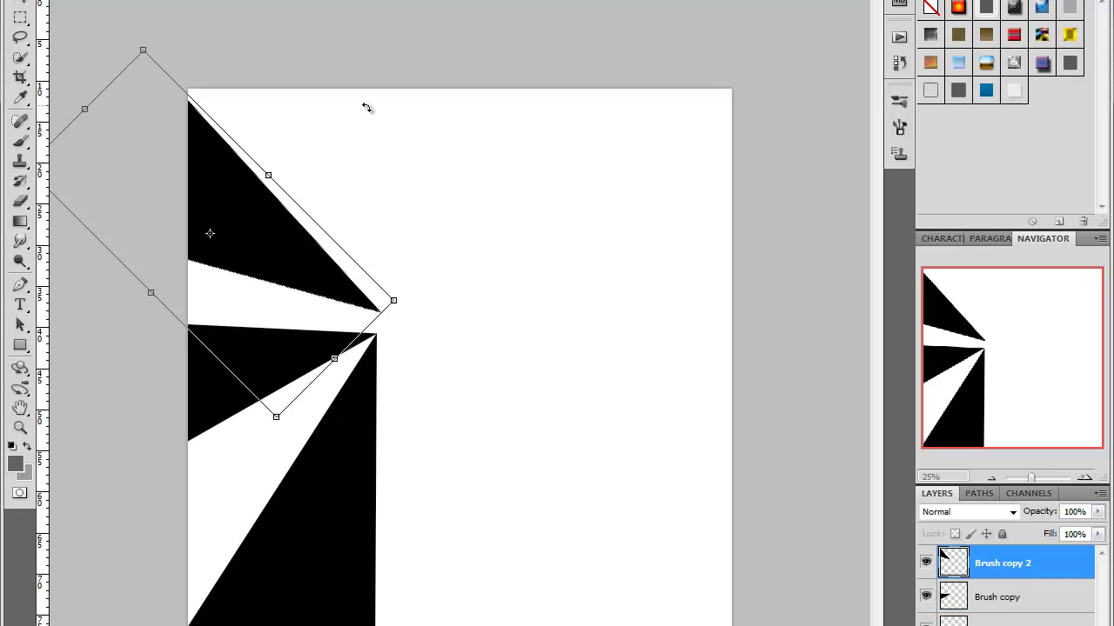
drag(315, 297, 360, 286)
drag(425, 127, 472, 129)
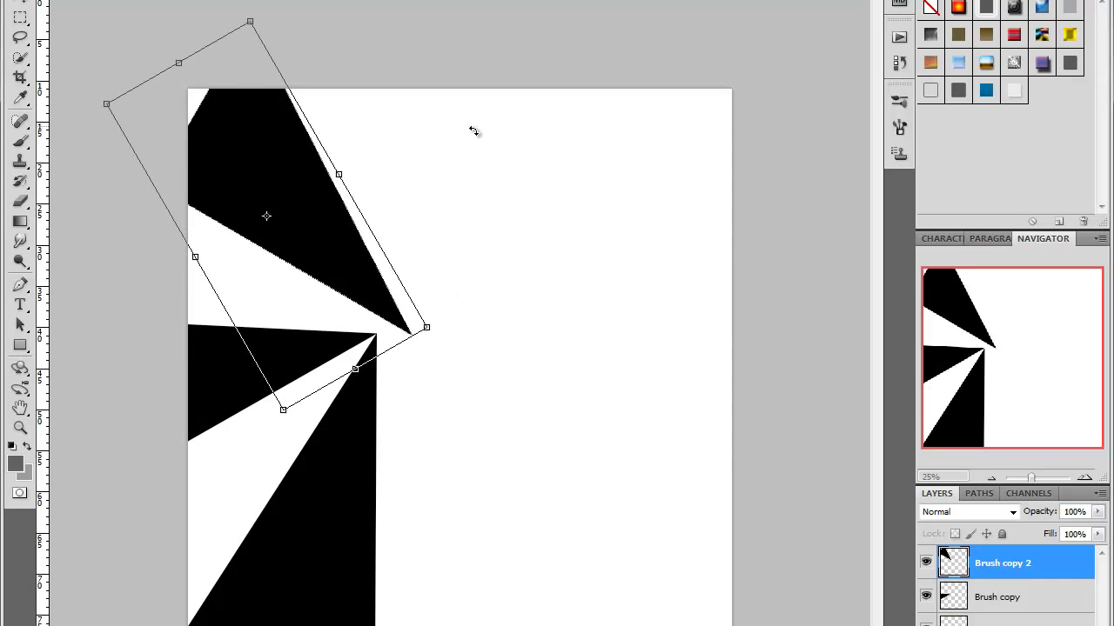
drag(343, 251, 368, 203)
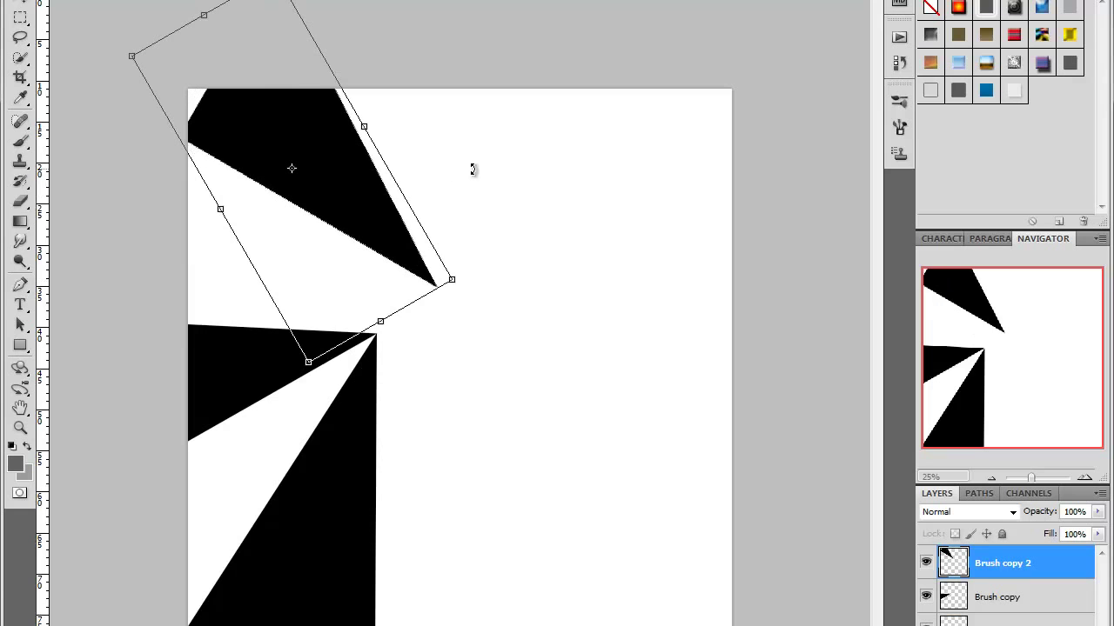
drag(552, 198, 614, 231)
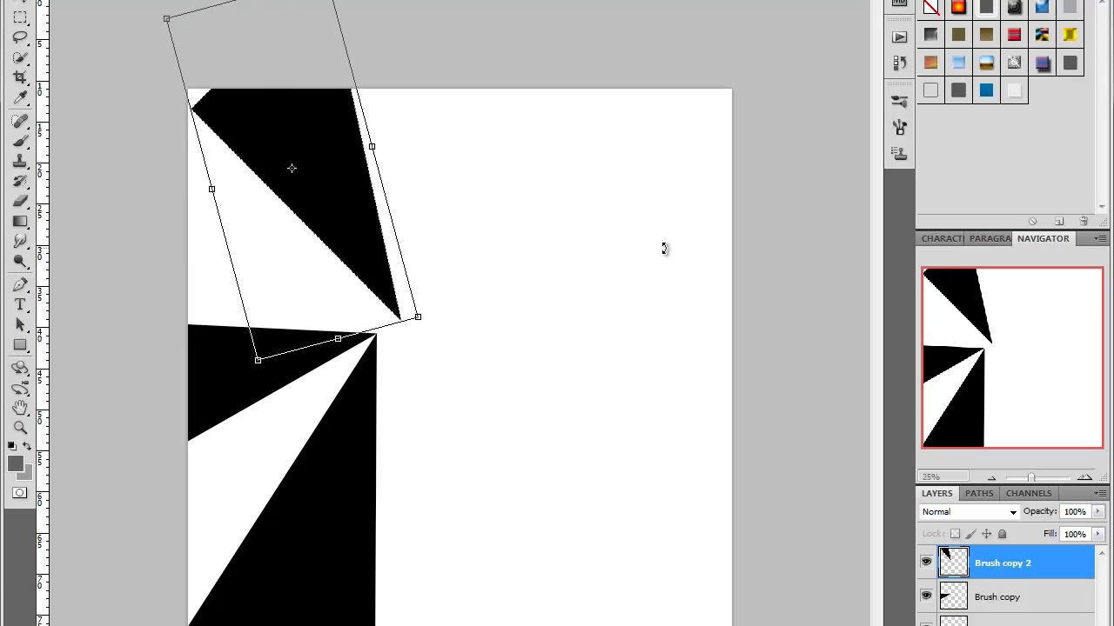
drag(323, 229, 292, 242)
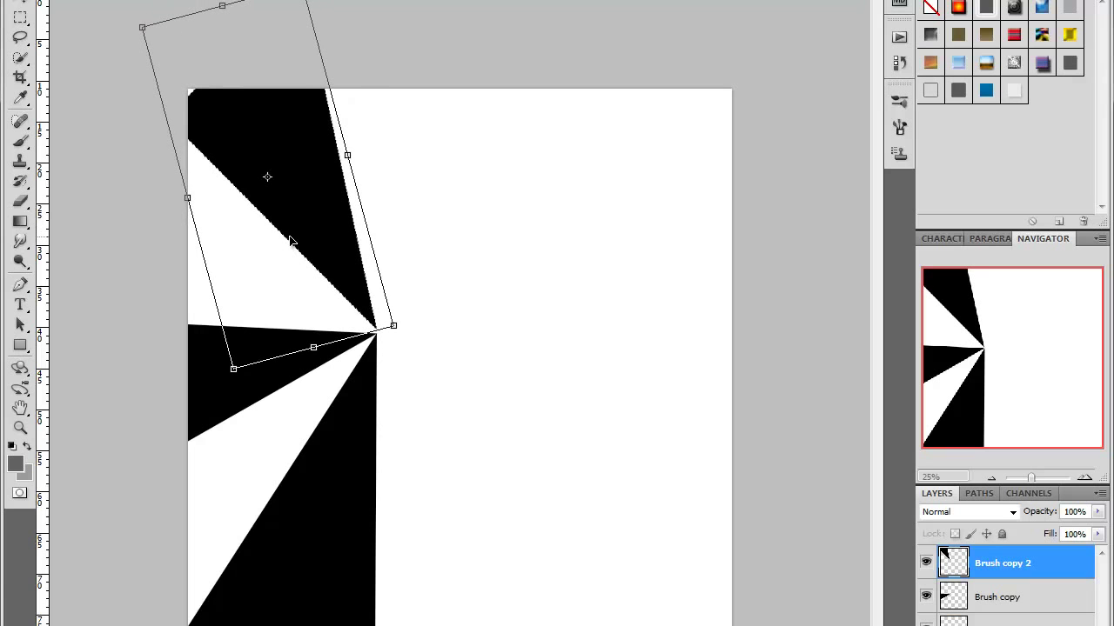
key(Return)
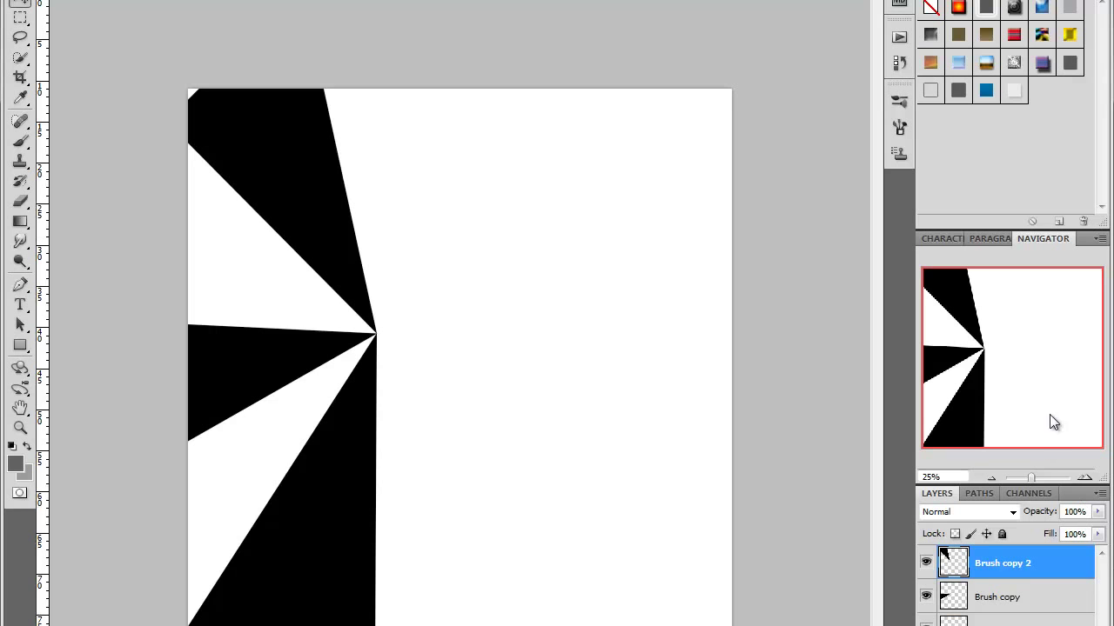
click(1085, 480)
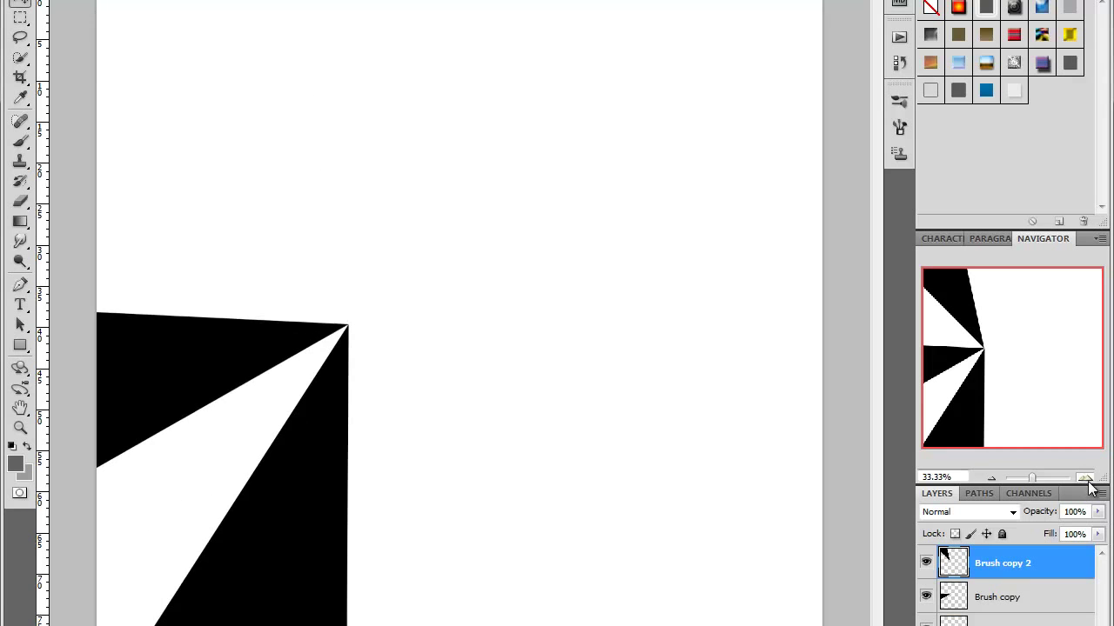
click(1084, 479)
click(1084, 479)
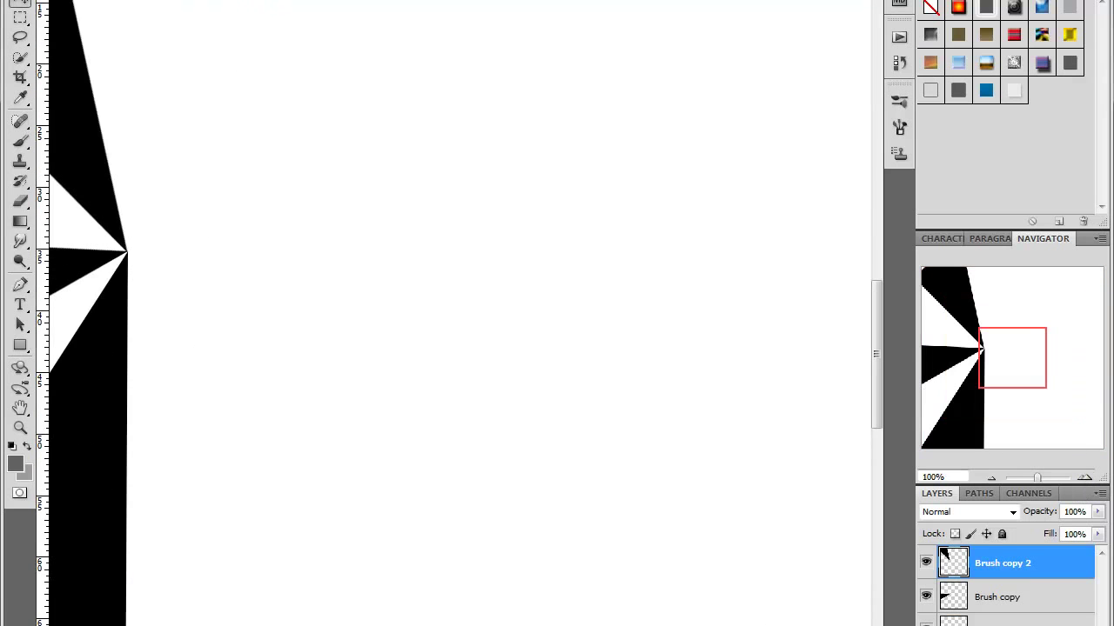
scroll(315, 346, left, 5)
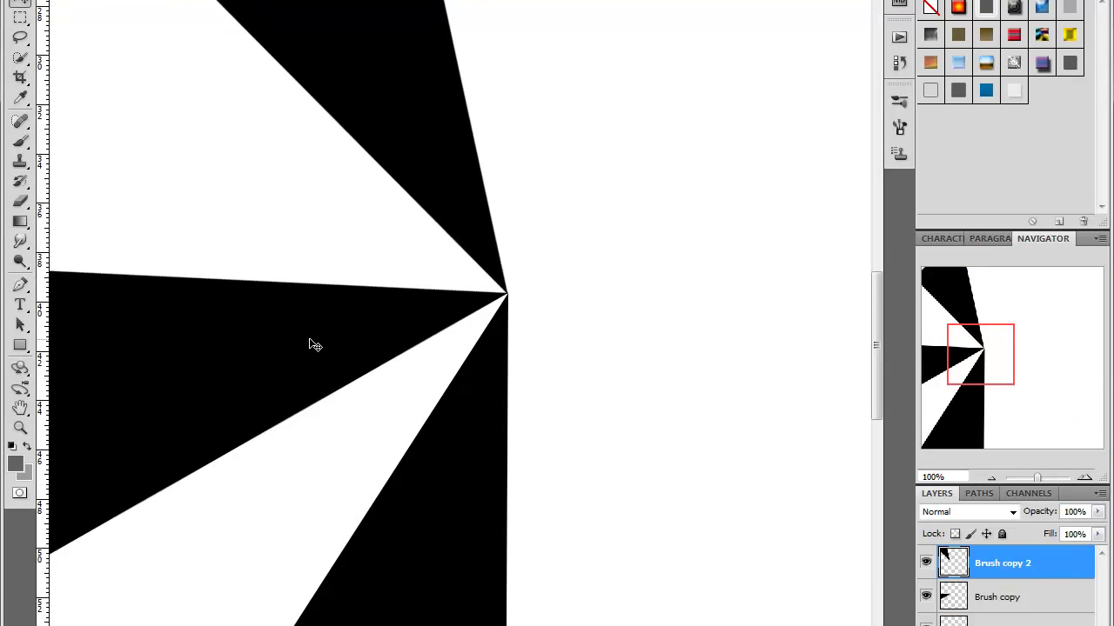
scroll(315, 345, up, 3)
scroll(315, 346, up, 2)
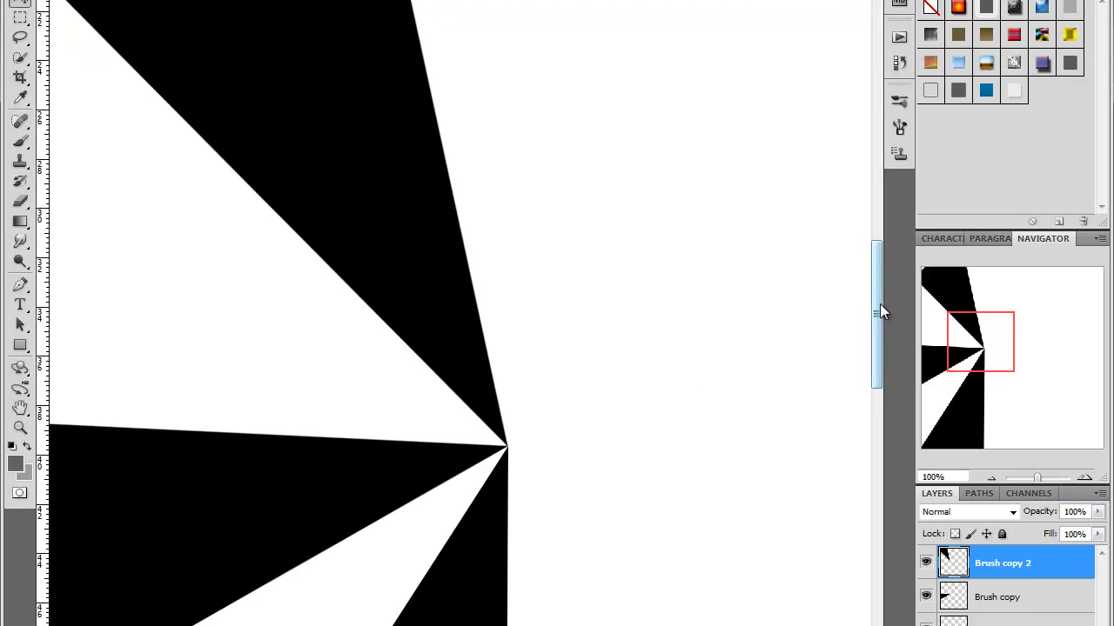
drag(879, 303, 873, 227)
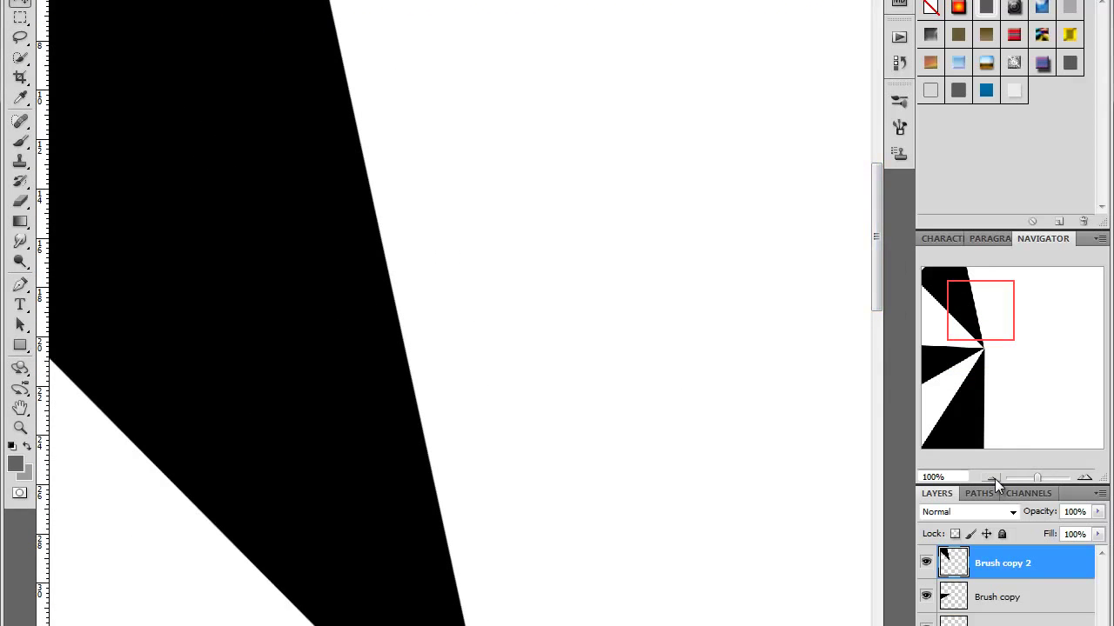
click(992, 478)
click(993, 478)
click(993, 478)
click(992, 478)
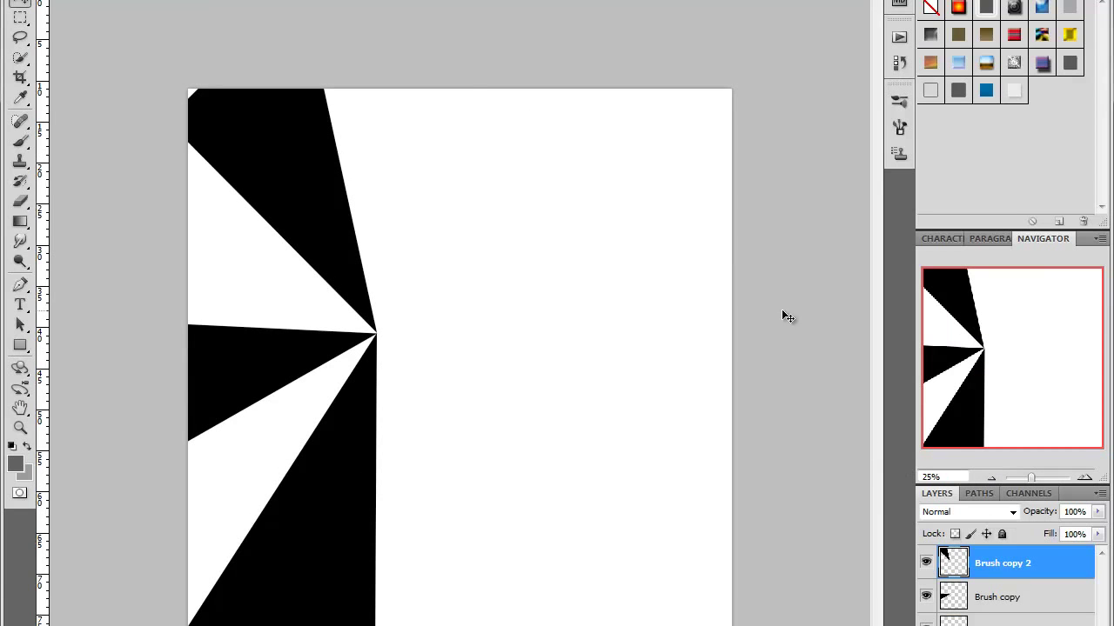
Step: Rotate the top wedge counter-clockwise and realign its tip with the shared point
key(ctrl+t)
drag(483, 117, 458, 75)
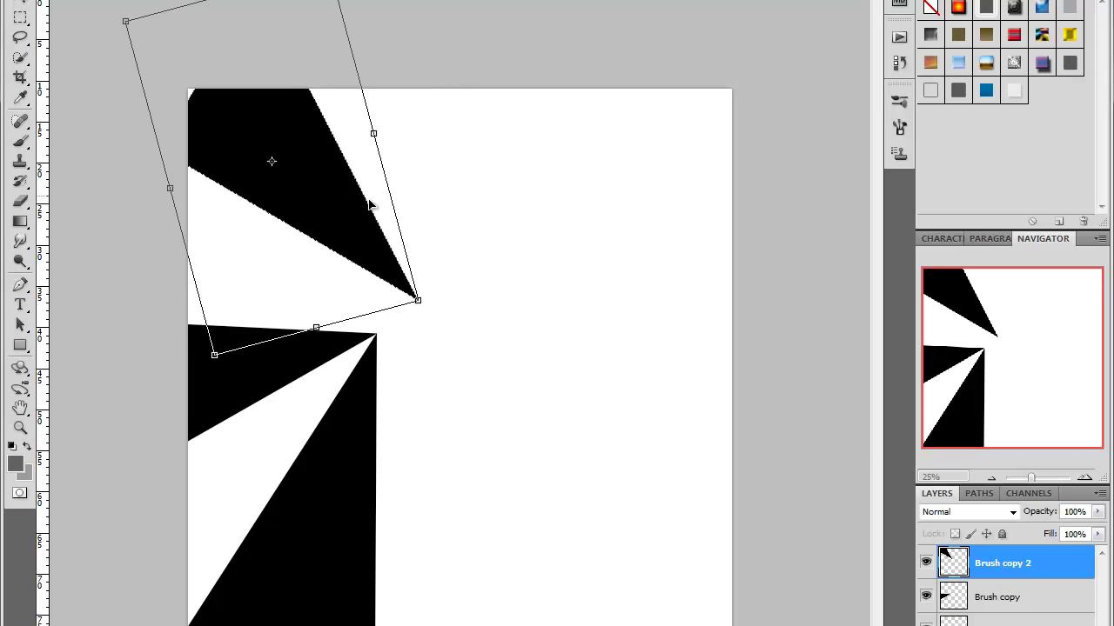
drag(368, 203, 321, 244)
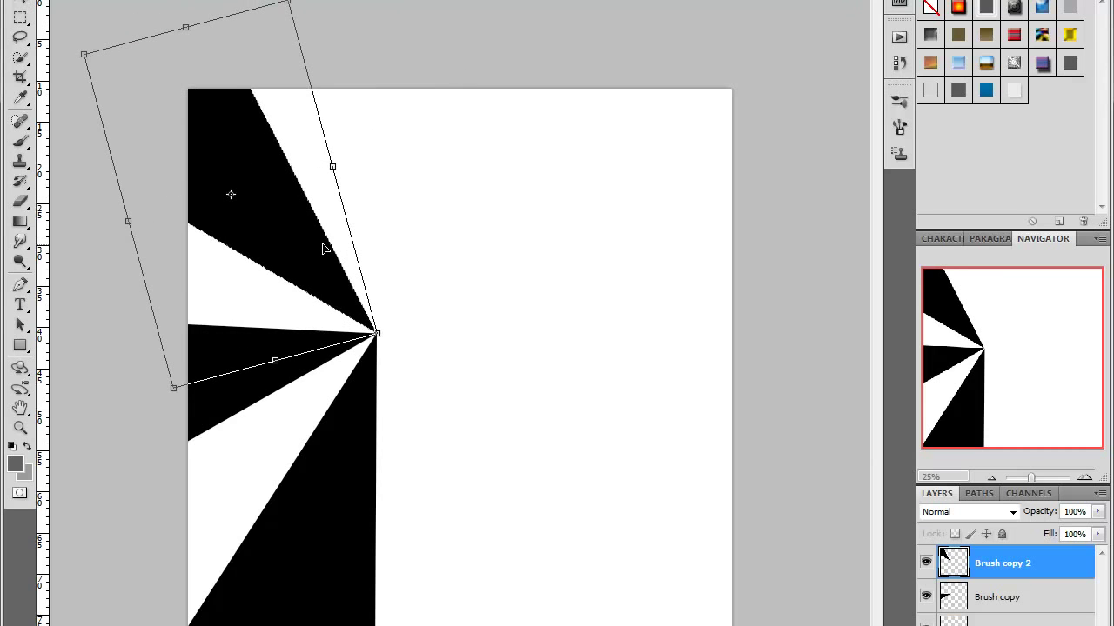
key(Return)
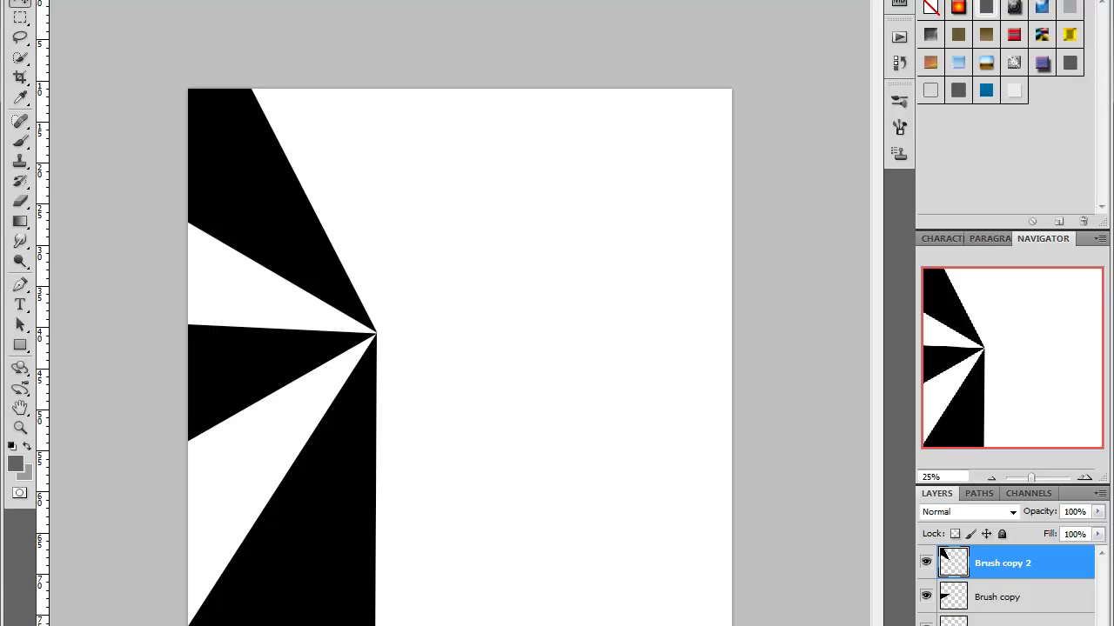
key(alt+e)
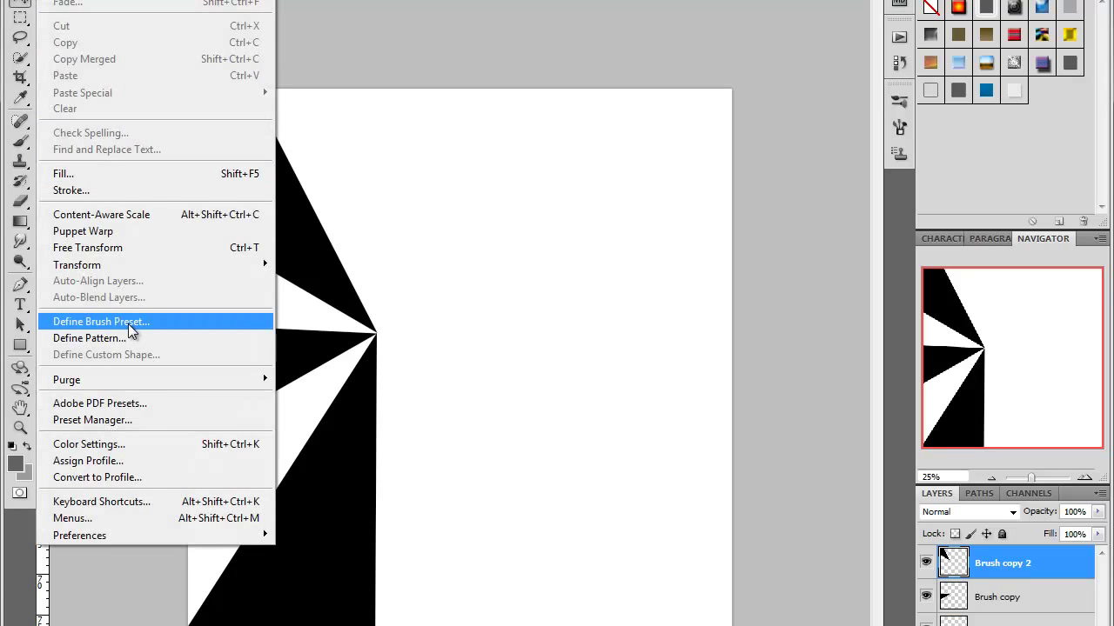
Step: Define the three-wedge fan as a 2500-pixel brush preset named 'Brush Test'
click(126, 322)
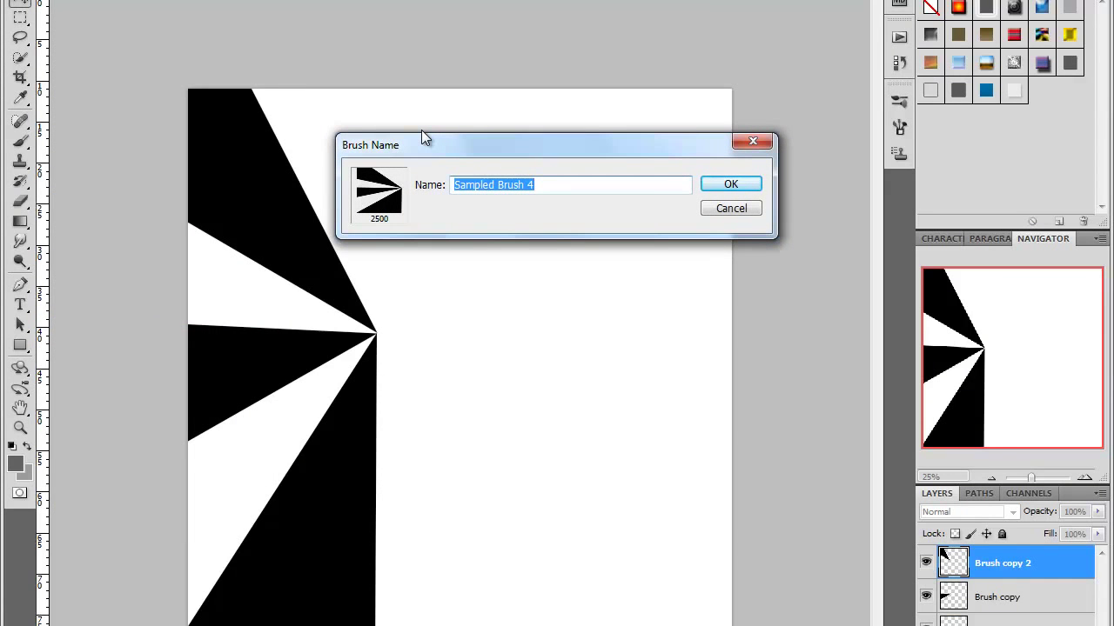
text(B)
key(BackSpace)
text(Burh)
key(BackSpace)
key(BackSpace)
key(BackSpace)
text(rush Test)
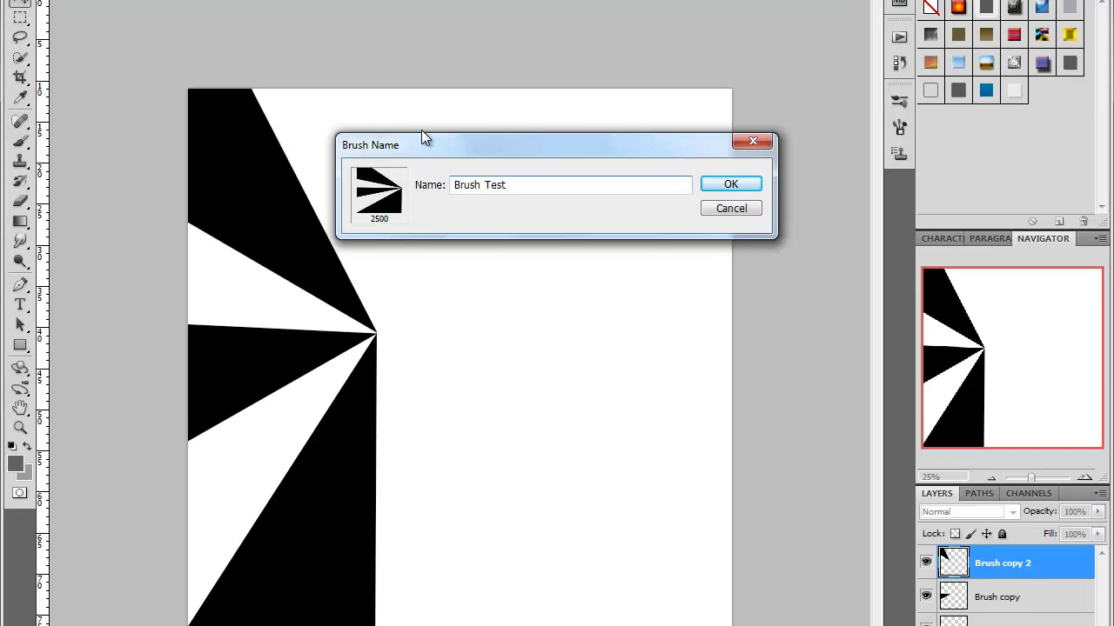
key(Return)
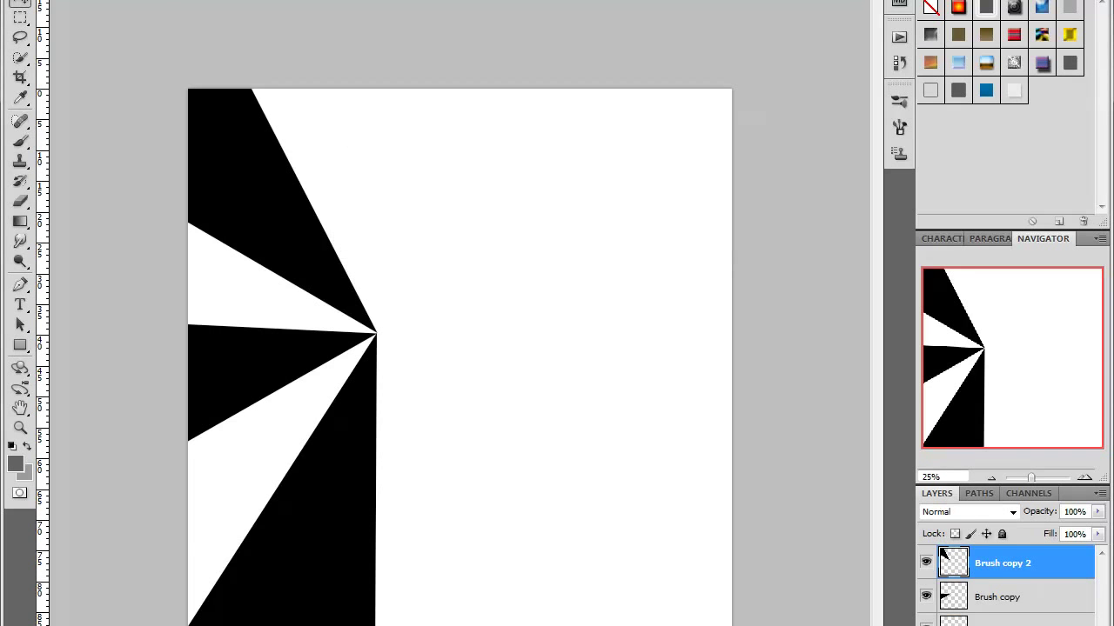
key(alt+f)
Step: Create a new document with a transparent background
key(Escape)
key(ctrl+n)
click(756, 250)
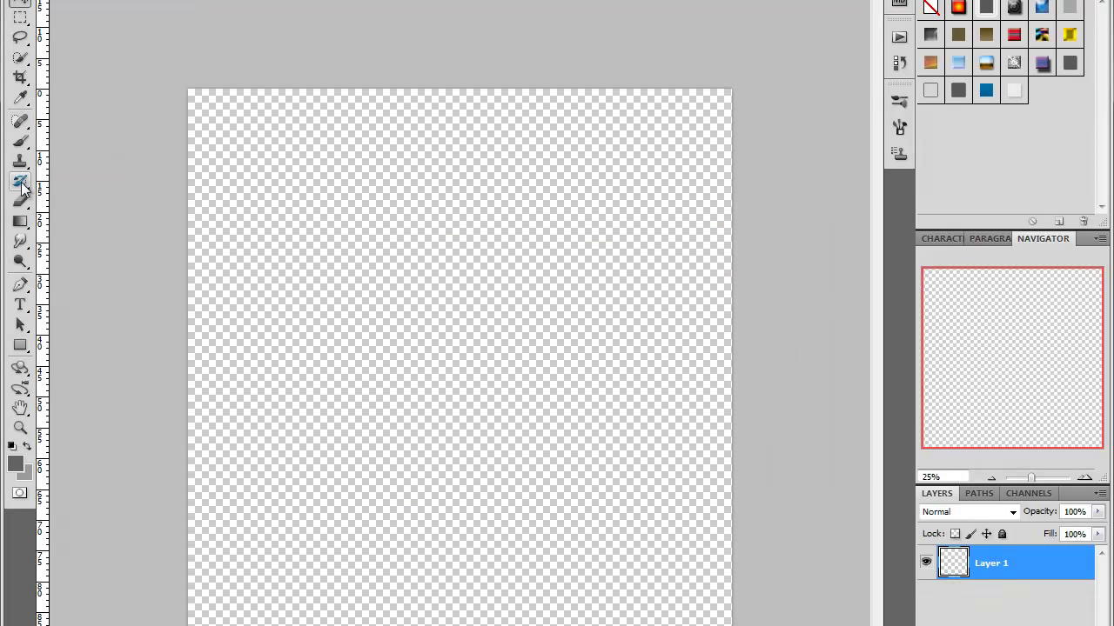
Step: Select the Brush Tool with the 2500 px Brush Test fan preset
right_click(21, 141)
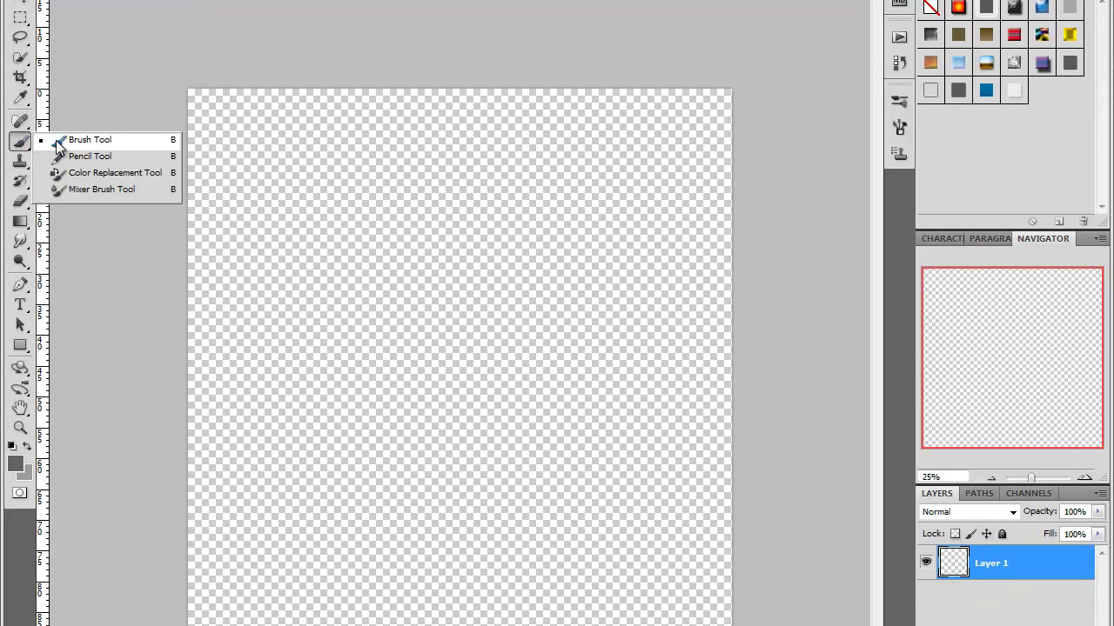
click(58, 142)
right_click(390, 272)
click(501, 461)
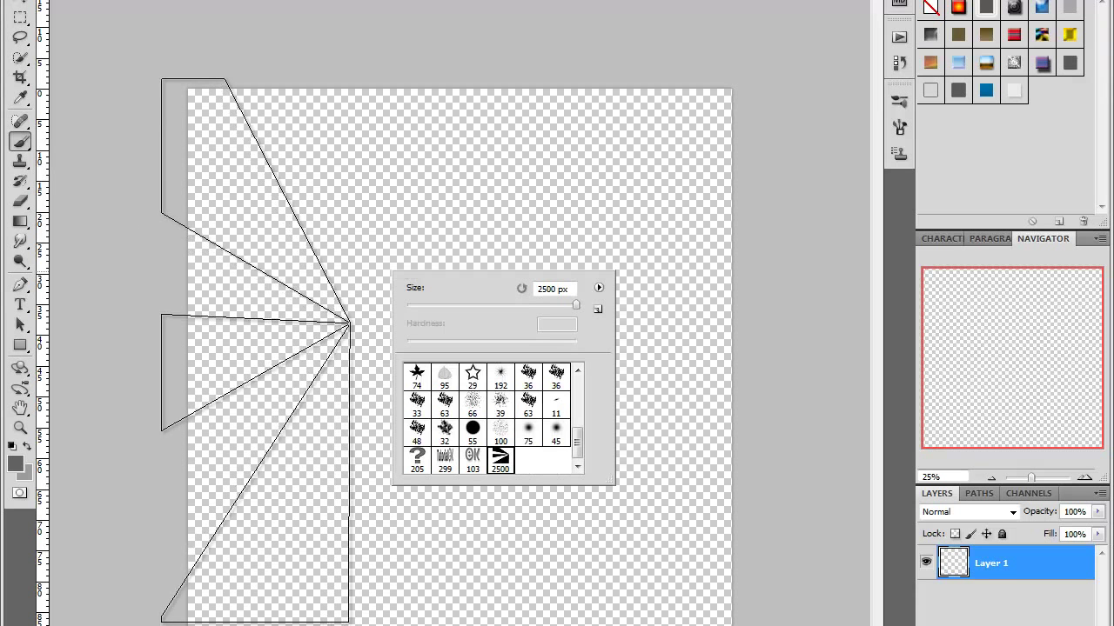
key(Return)
Step: Stamp the fan once in dark grey and shift it left against the page edge
click(266, 357)
key(v)
mouse_move(348, 385)
mouse_down()
mouse_move(305, 366)
mouse_move(340, 384)
mouse_up()
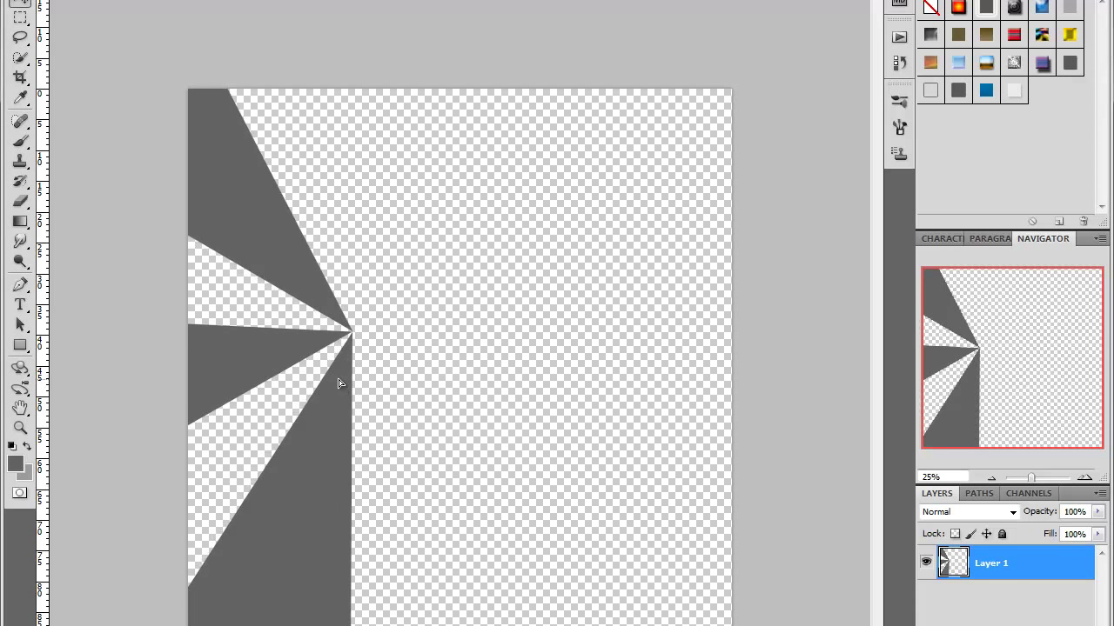
drag(339, 384, 337, 382)
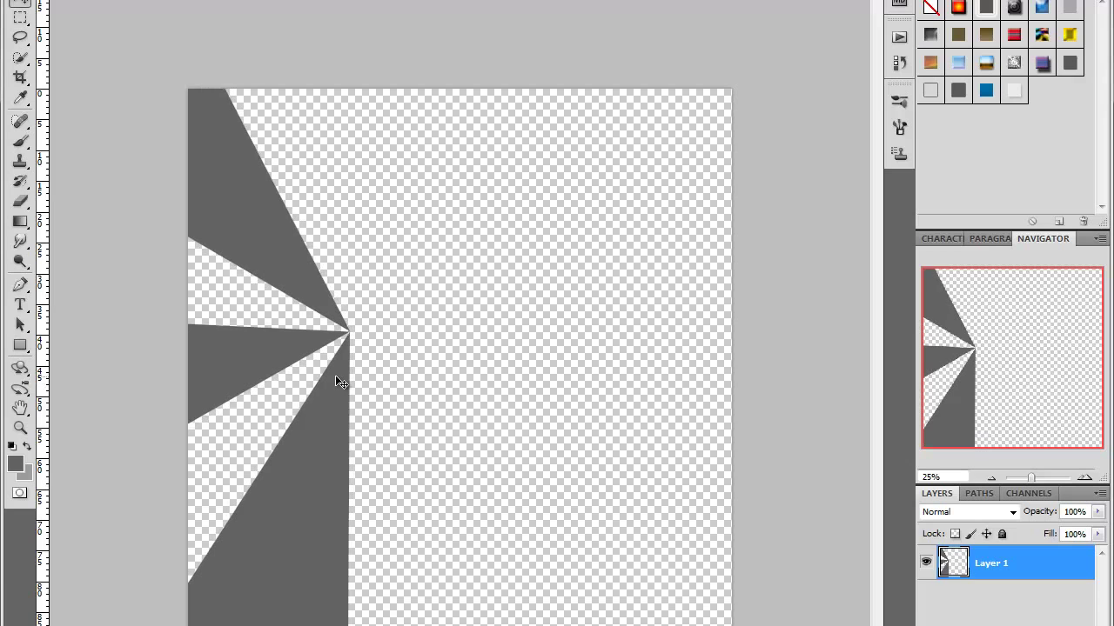